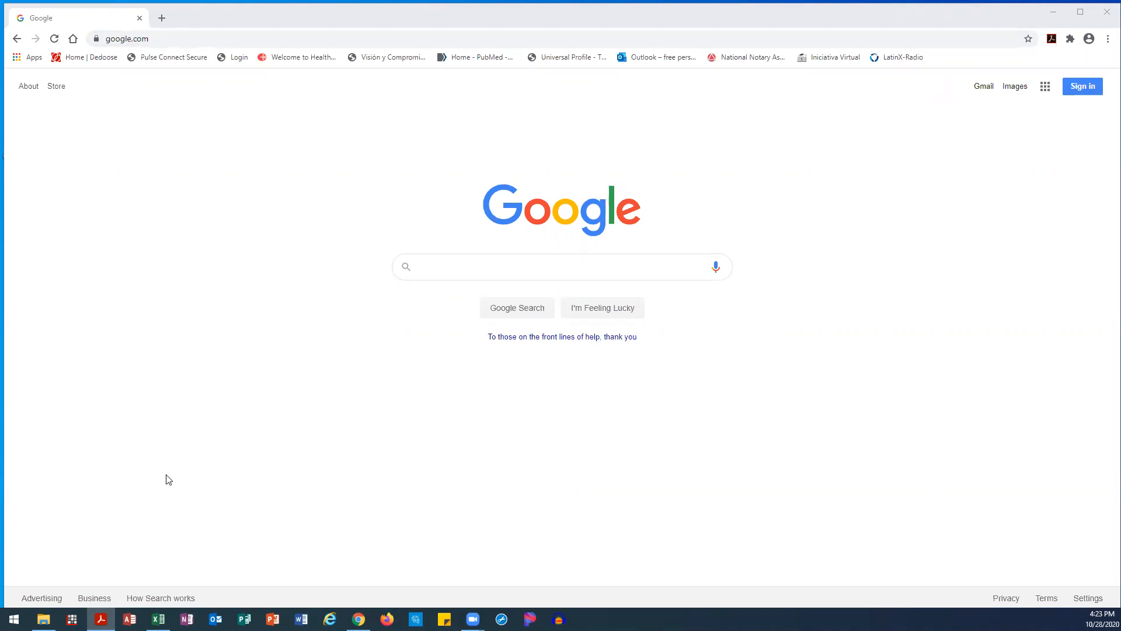
Start signing in and remove the old saved account from the browser
click(1073, 86)
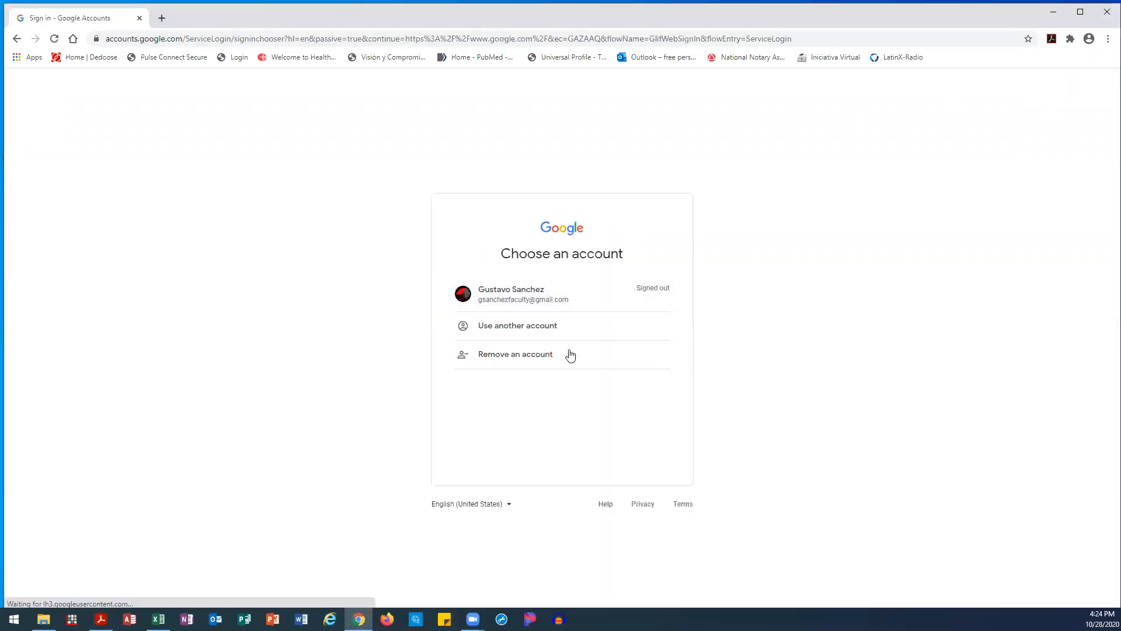
click(535, 356)
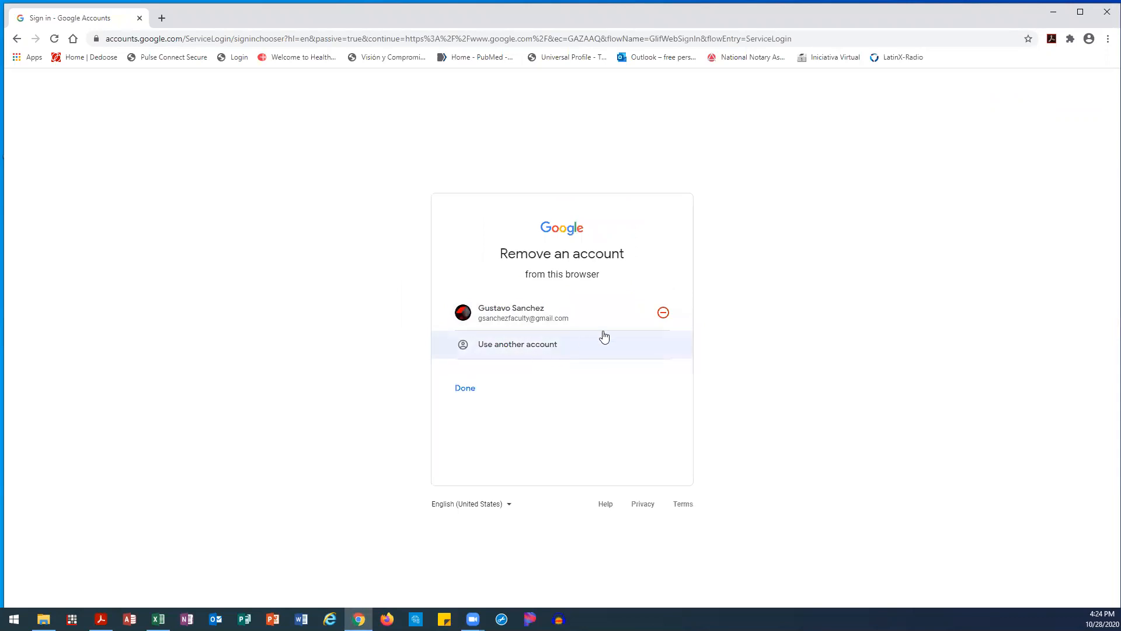
click(662, 314)
click(617, 388)
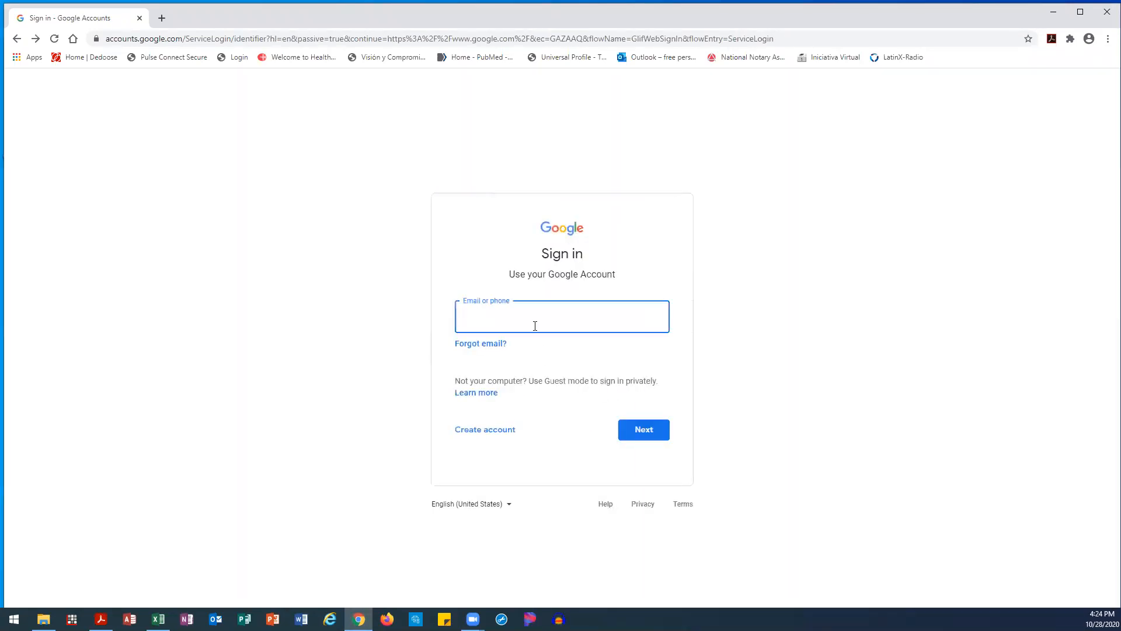
Sign in with the faculty account's email and password
click(631, 439)
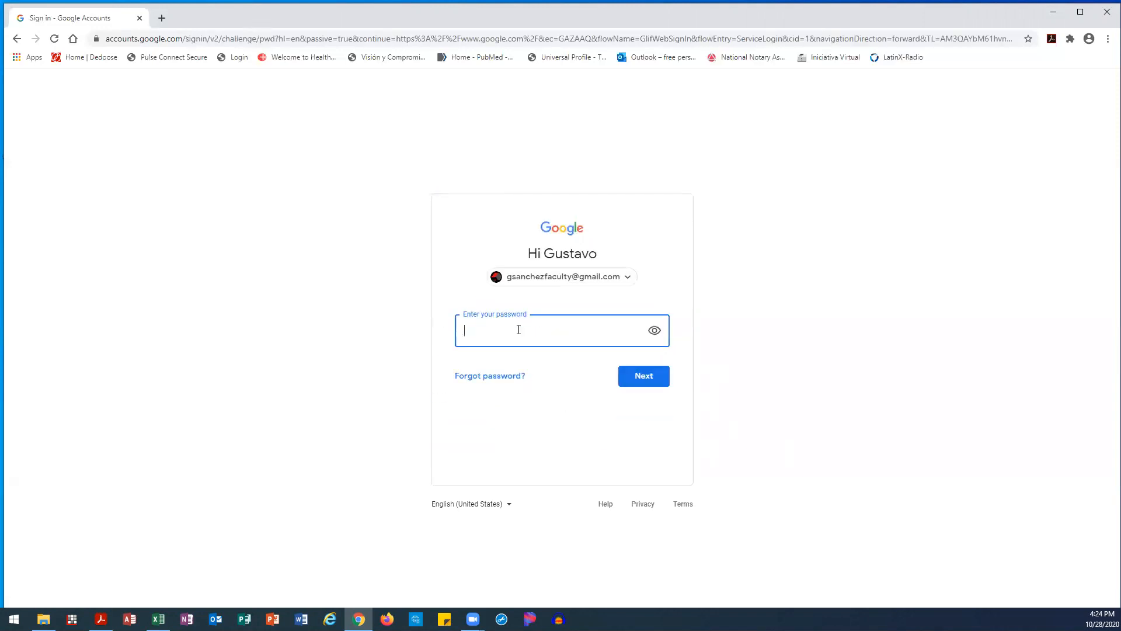
text(••••••)
click(645, 378)
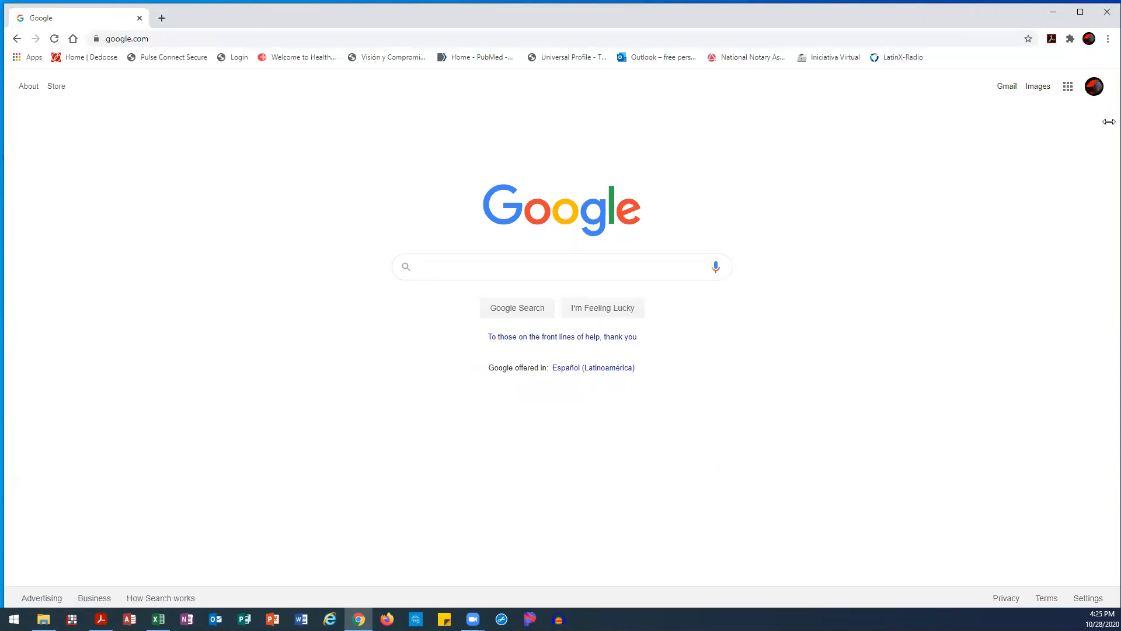
Open Google Drive's My Drive from the Google apps menu
click(1068, 90)
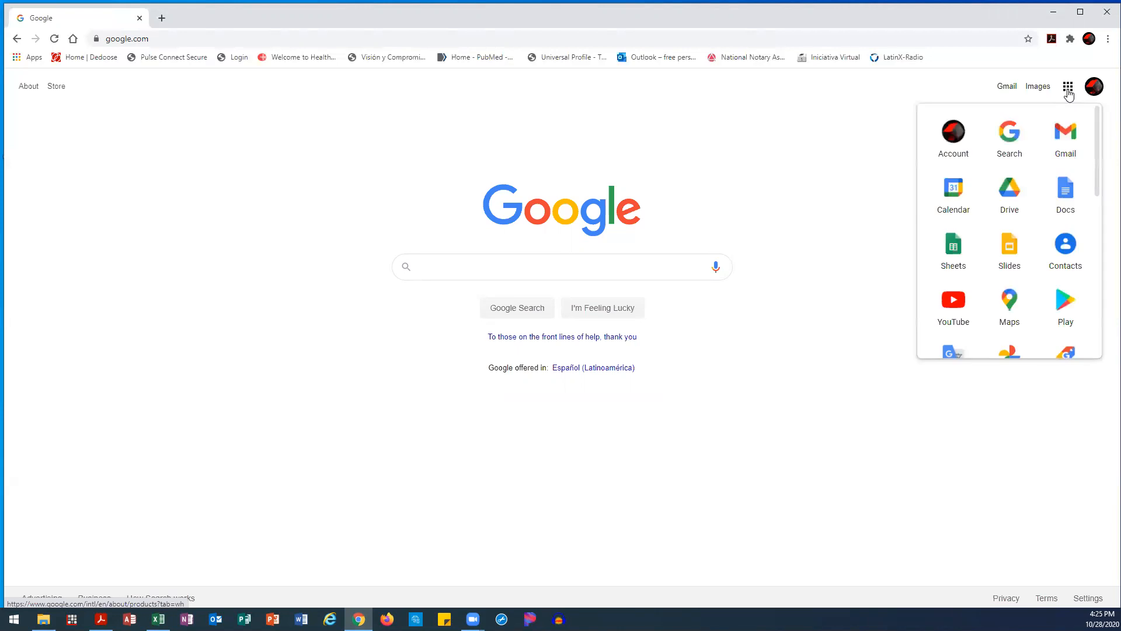
click(1012, 191)
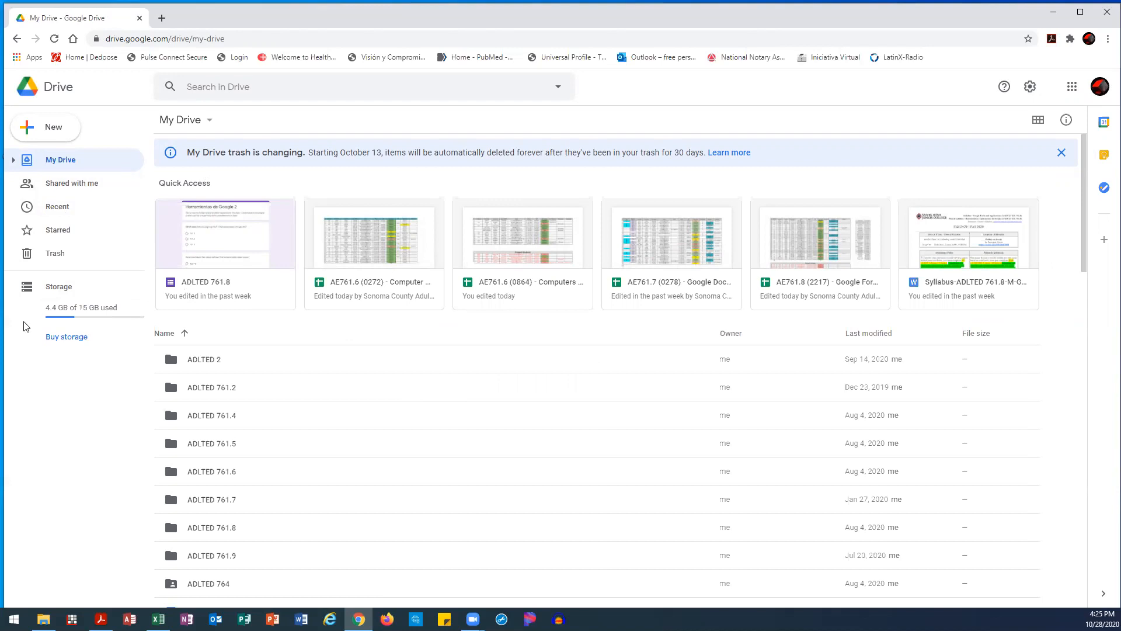
Create two blank Google Forms from Drive's New menu, each in its own tab
click(53, 133)
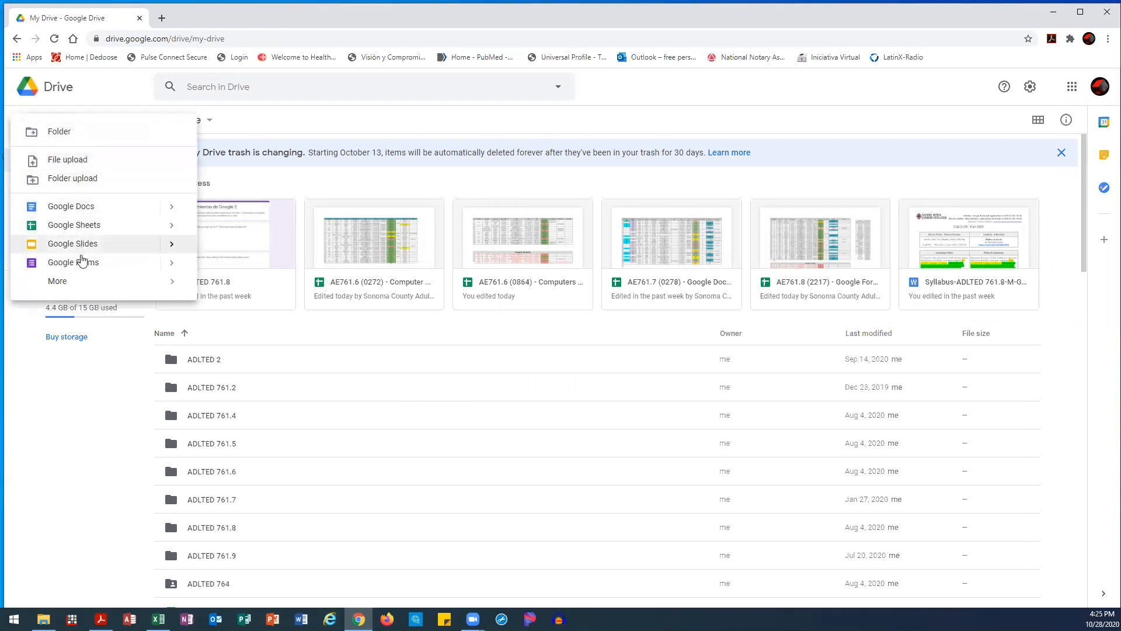
click(82, 264)
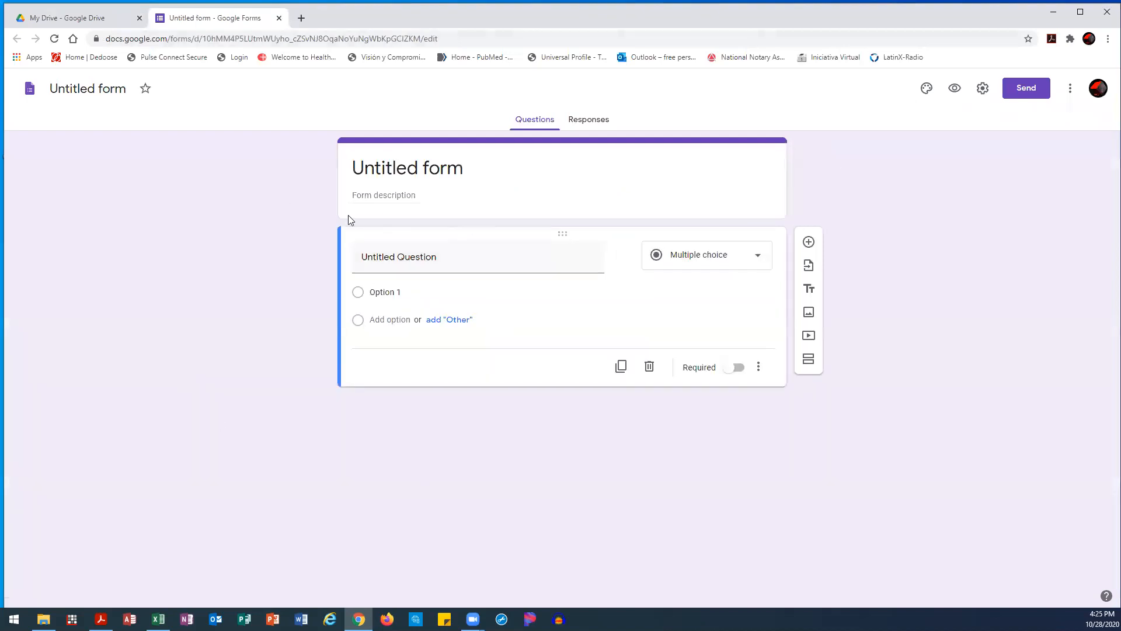
click(63, 22)
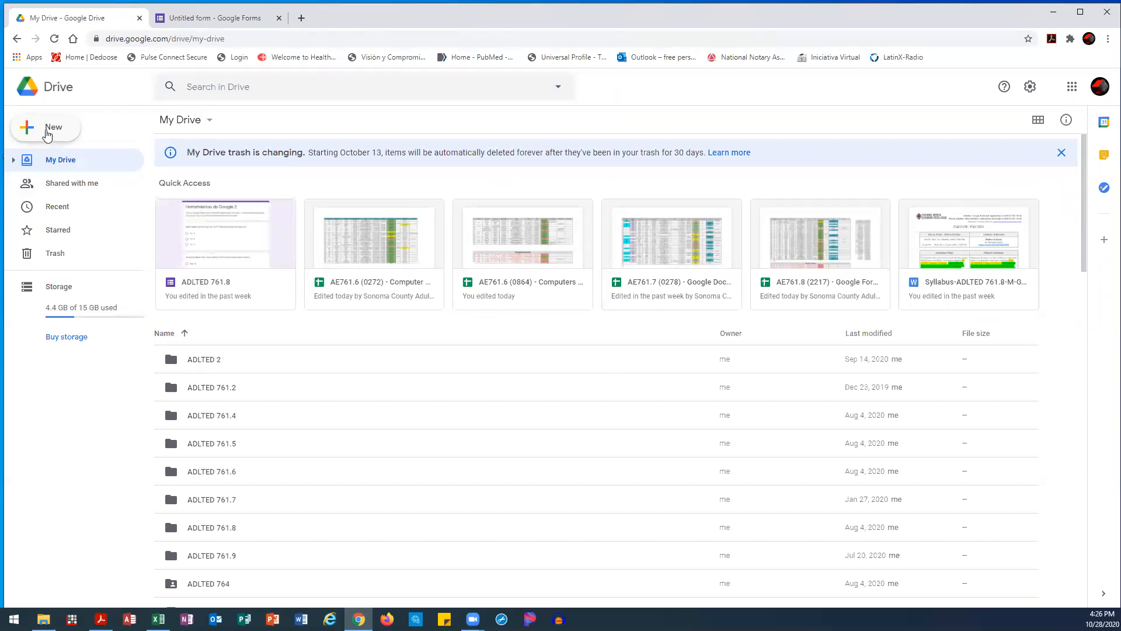
click(48, 129)
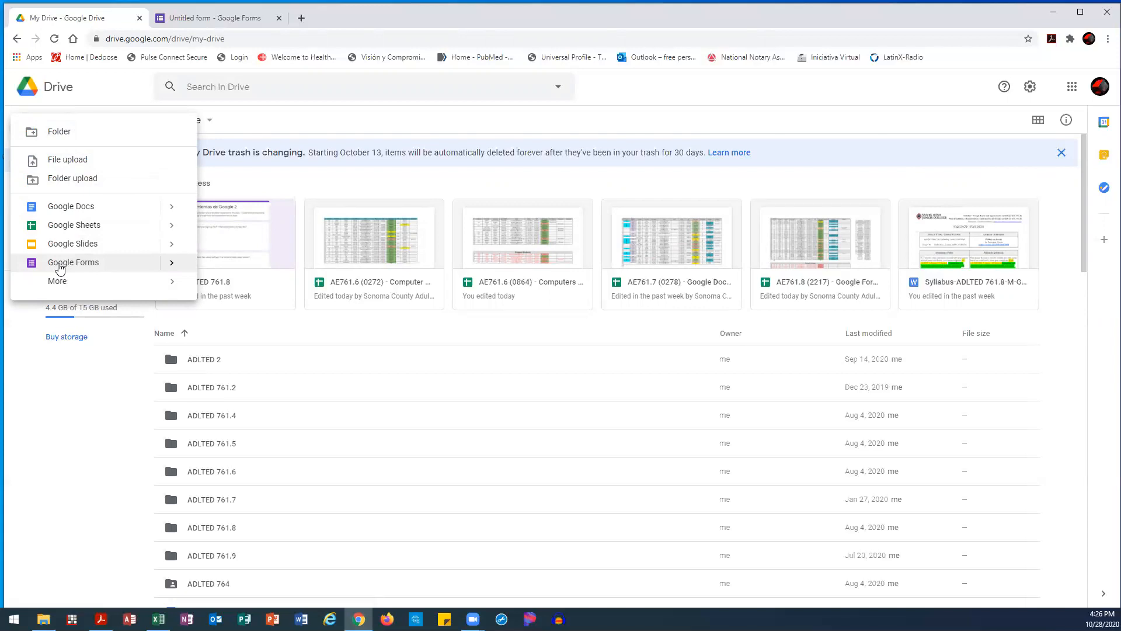
click(60, 263)
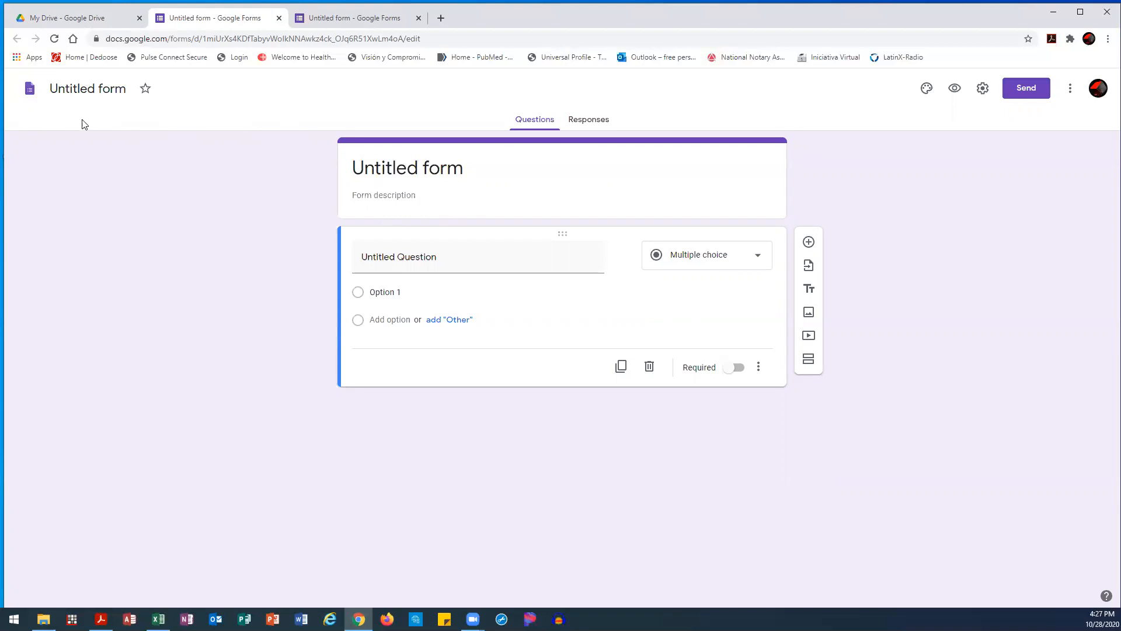
click(483, 170)
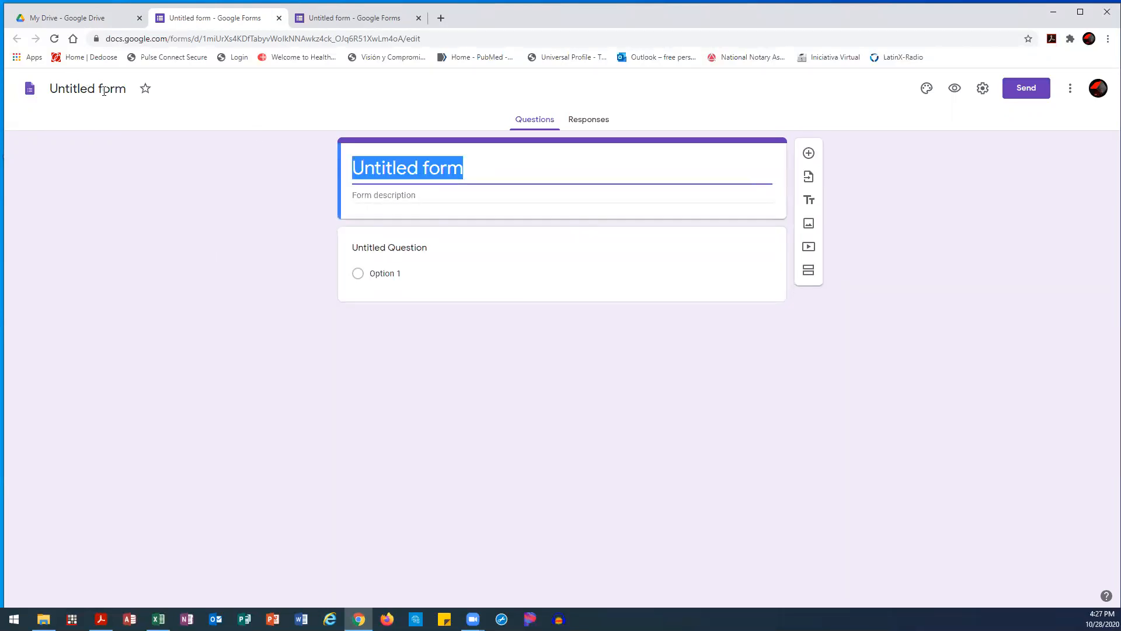
click(131, 138)
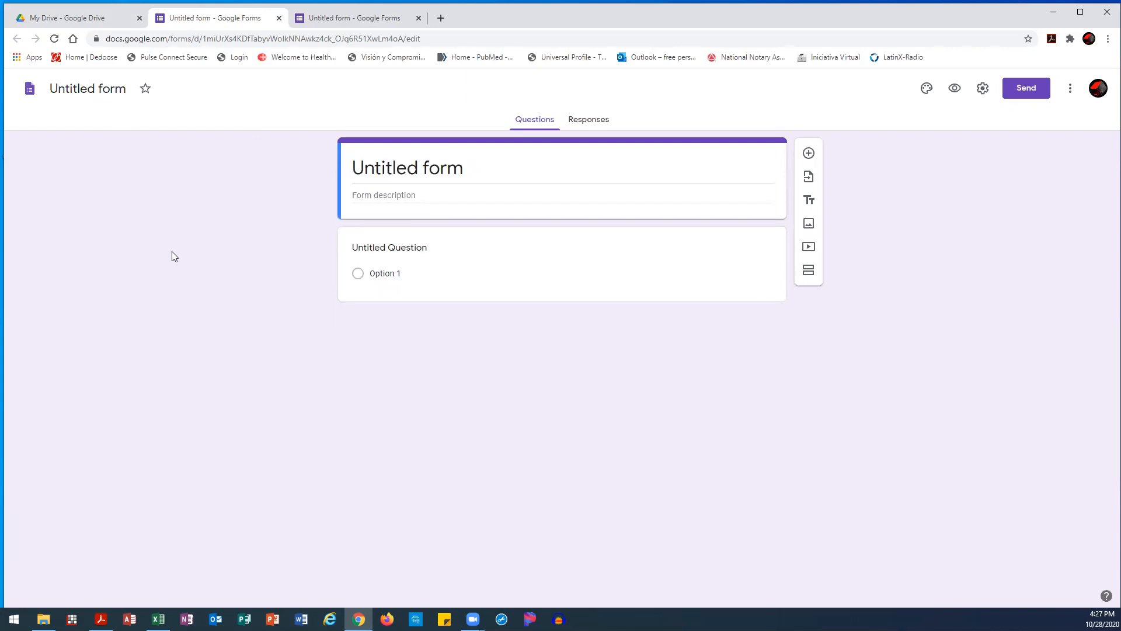
click(95, 89)
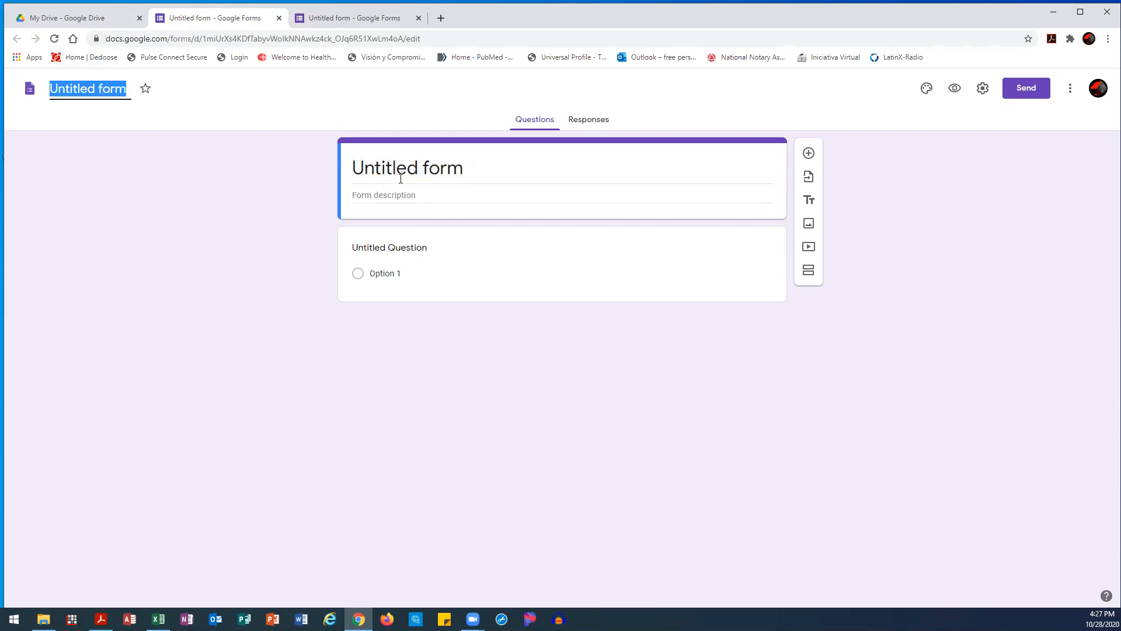
click(438, 174)
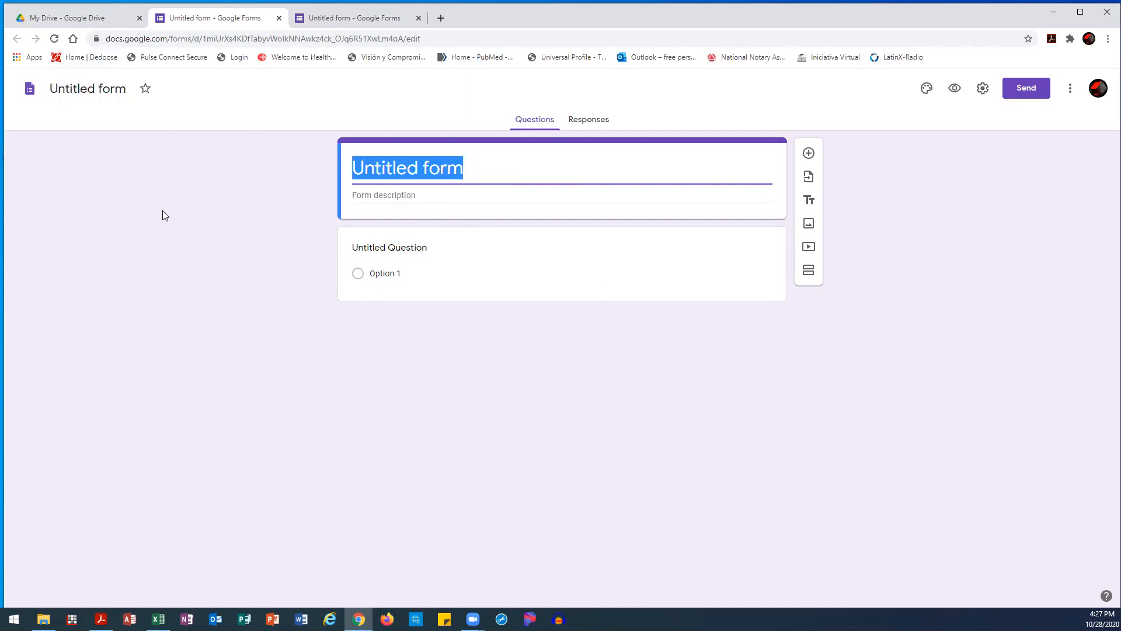
click(410, 196)
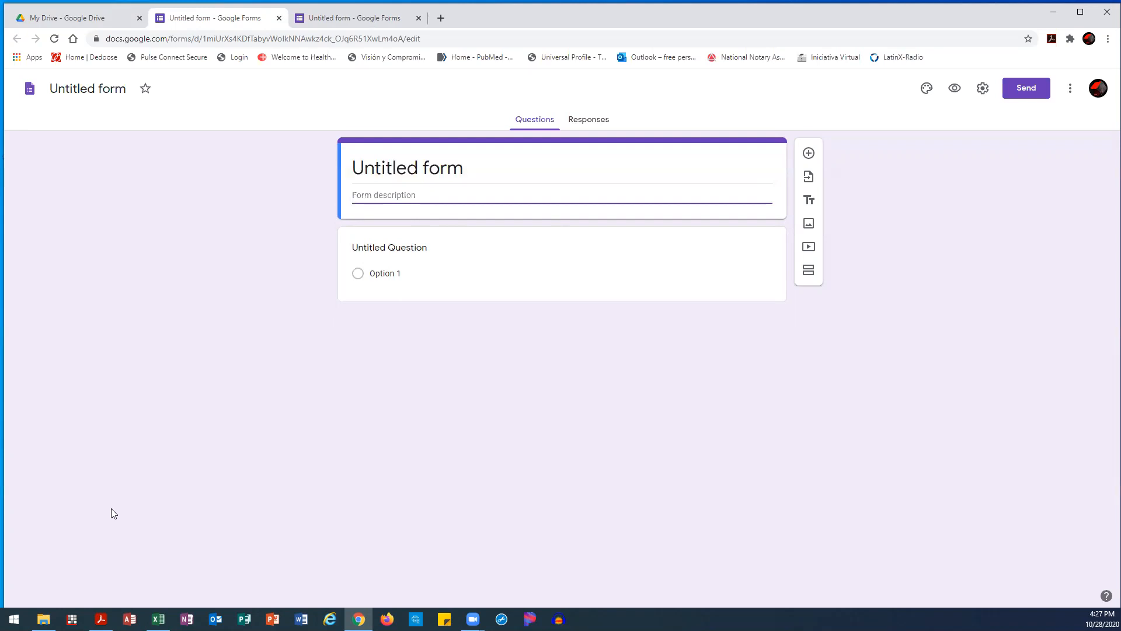
click(215, 431)
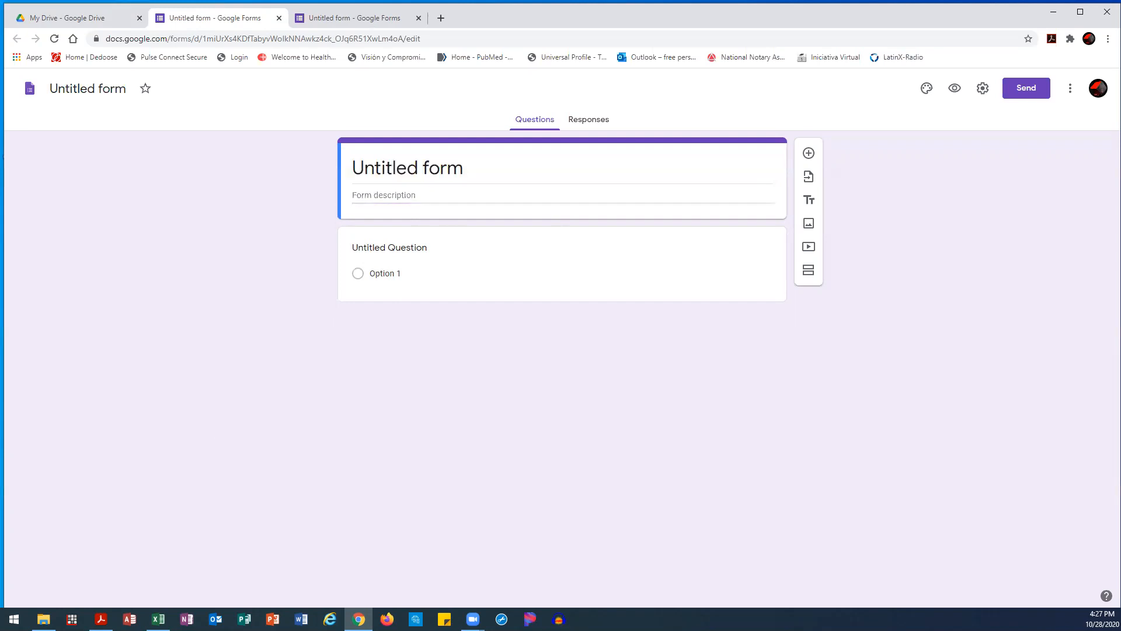
key(alt+Tab)
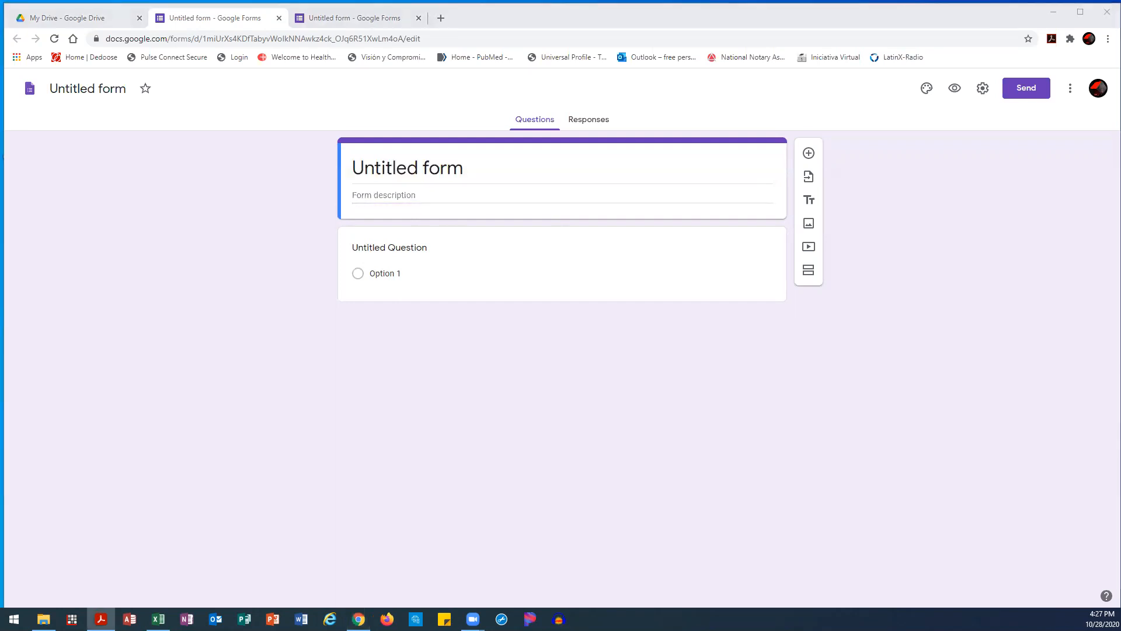
Retitle the form 'ADLTED 761.8' and make its file name match
click(232, 276)
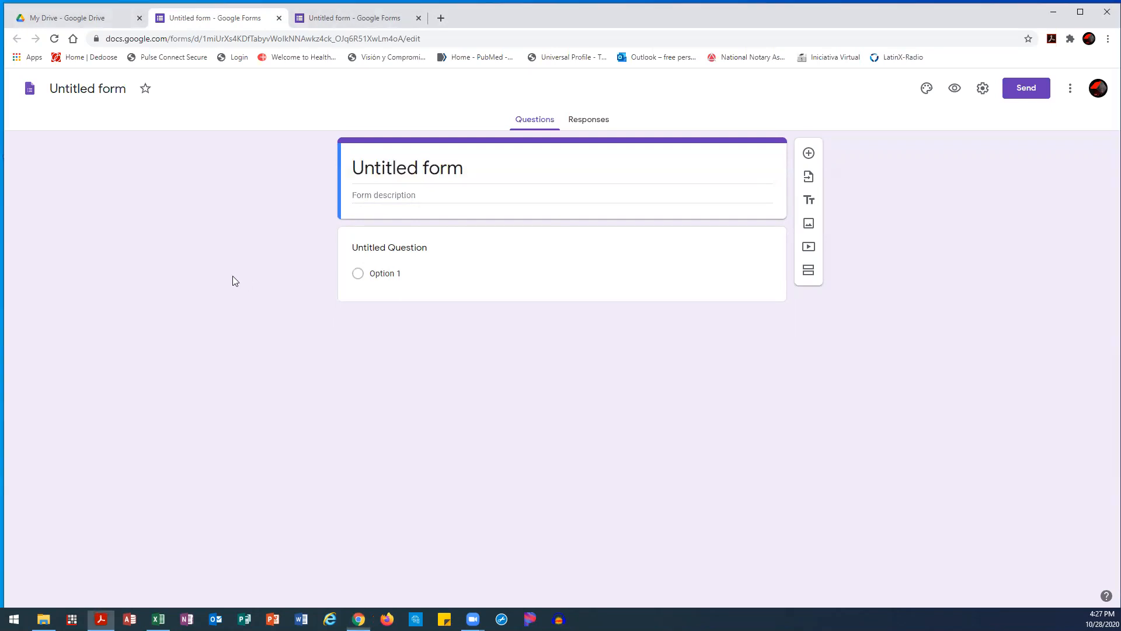
click(473, 178)
text(ASLTED)
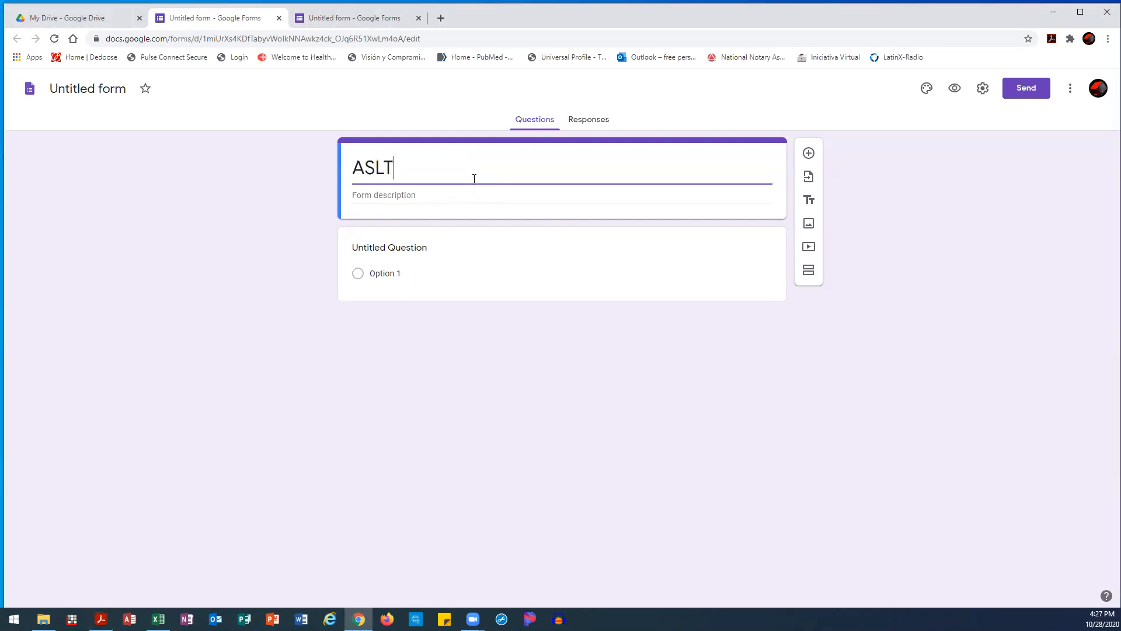
key(BackSpace)
key(BackSpace)
key(BackSpace)
key(BackSpace)
key(BackSpace)
text(DLT)
key(BackSpace)
text(LTED)
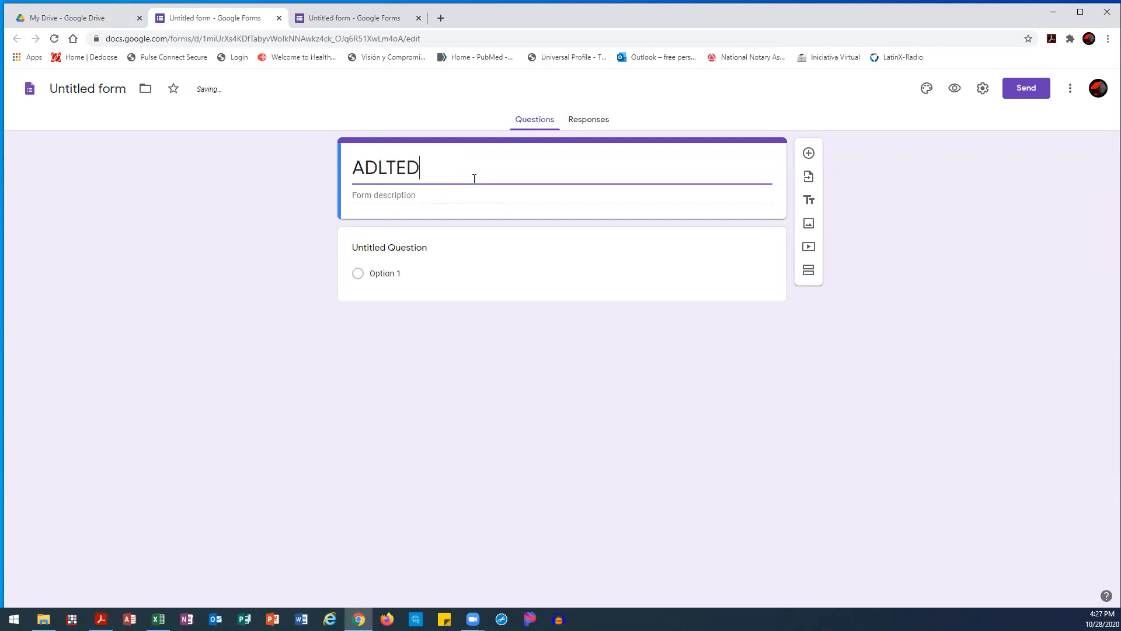
text( 761.8)
click(83, 89)
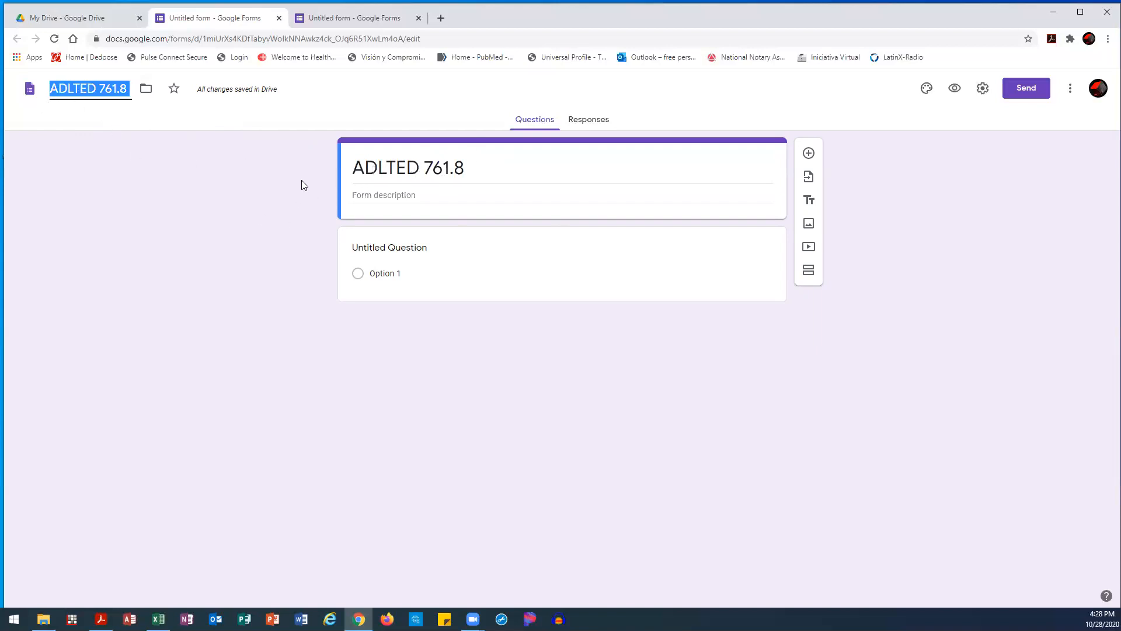
Change the first form's title to 'Google Tools 2', then shorten it to 'A'
click(247, 181)
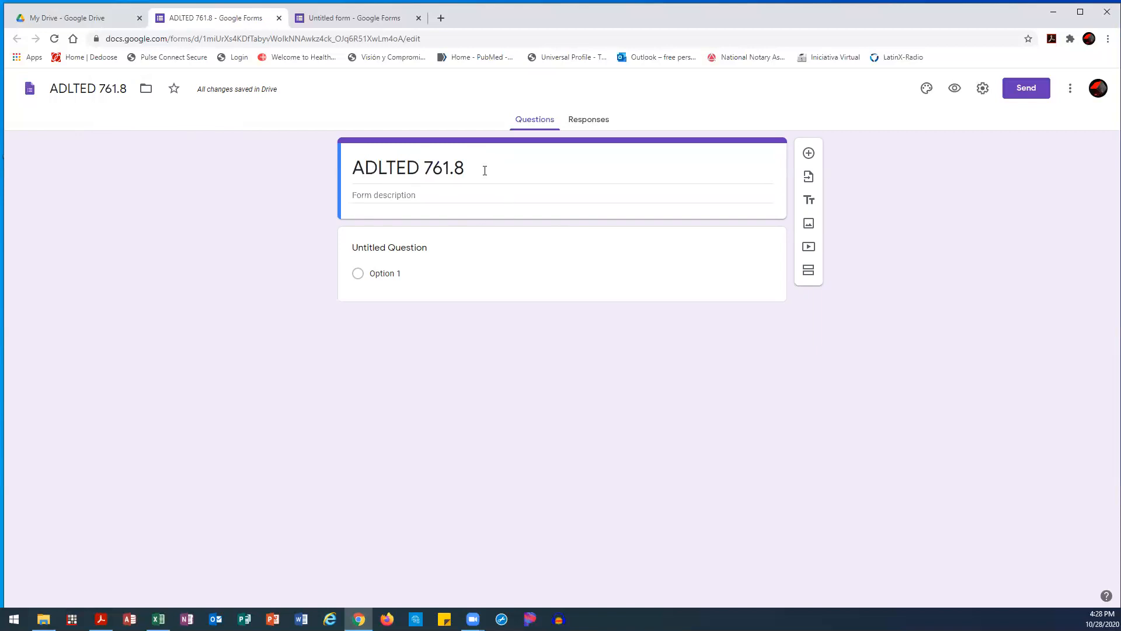
click(484, 169)
text(Google)
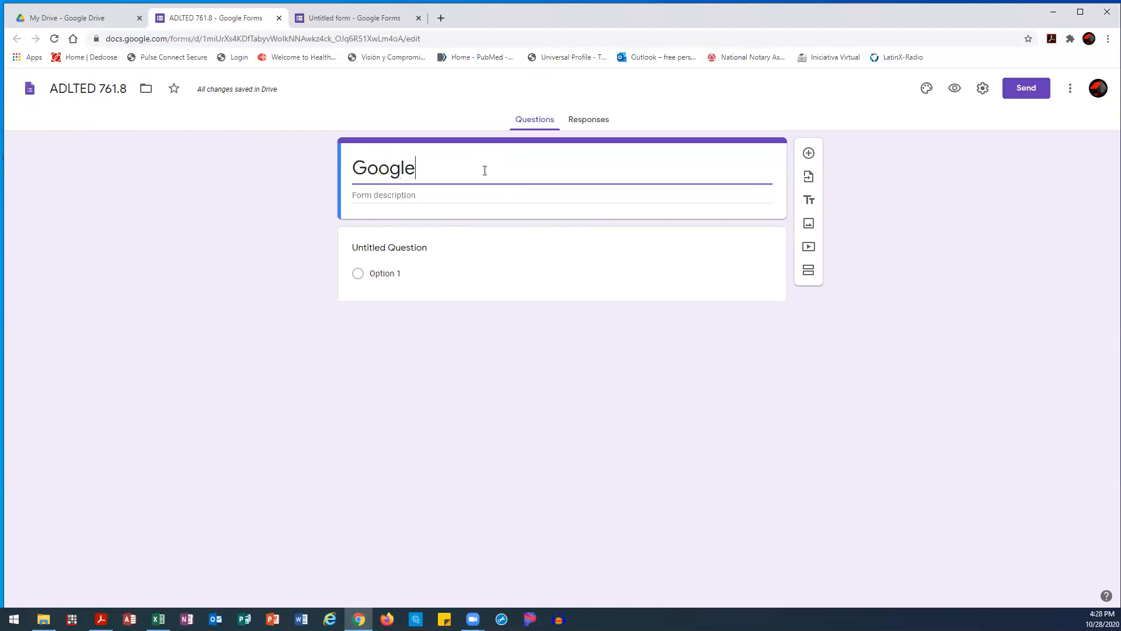
text( Tools 2)
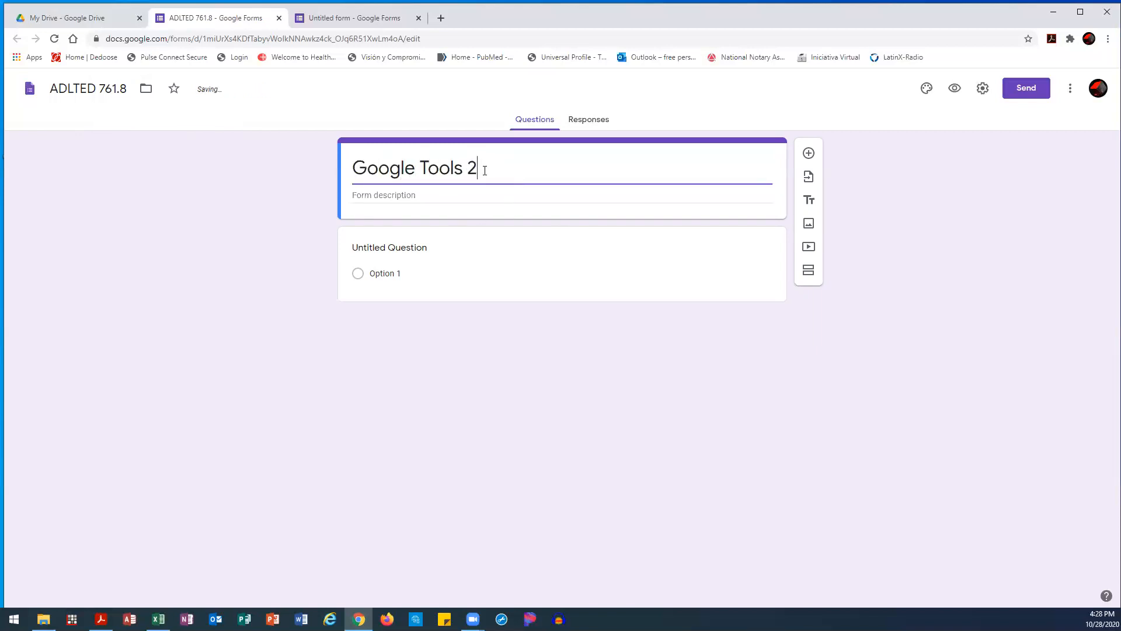
click(78, 97)
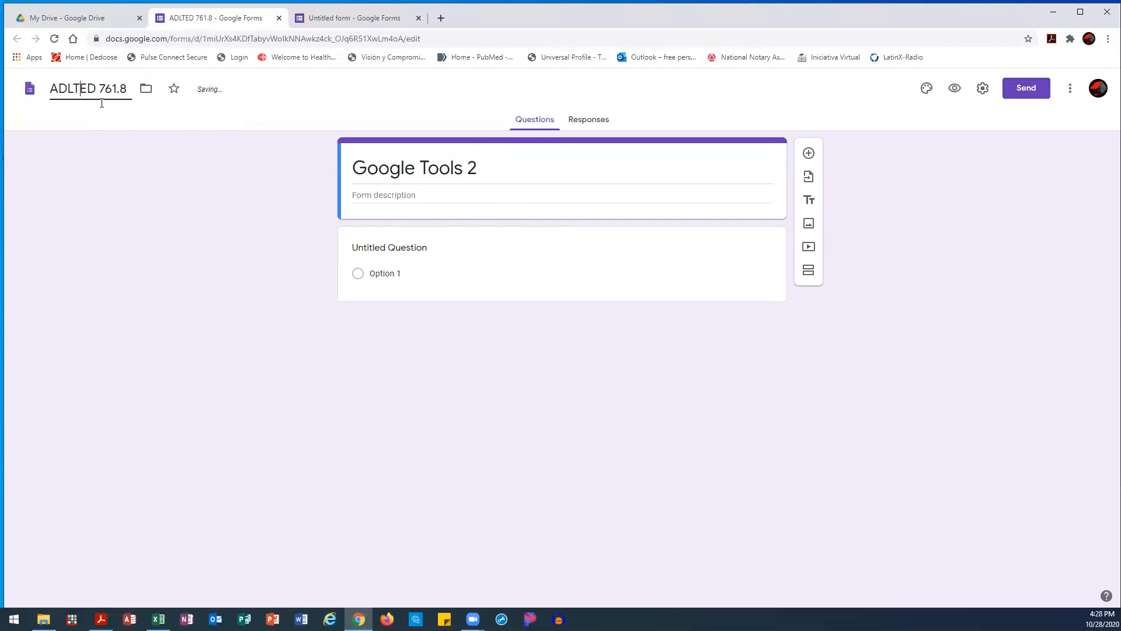
click(533, 165)
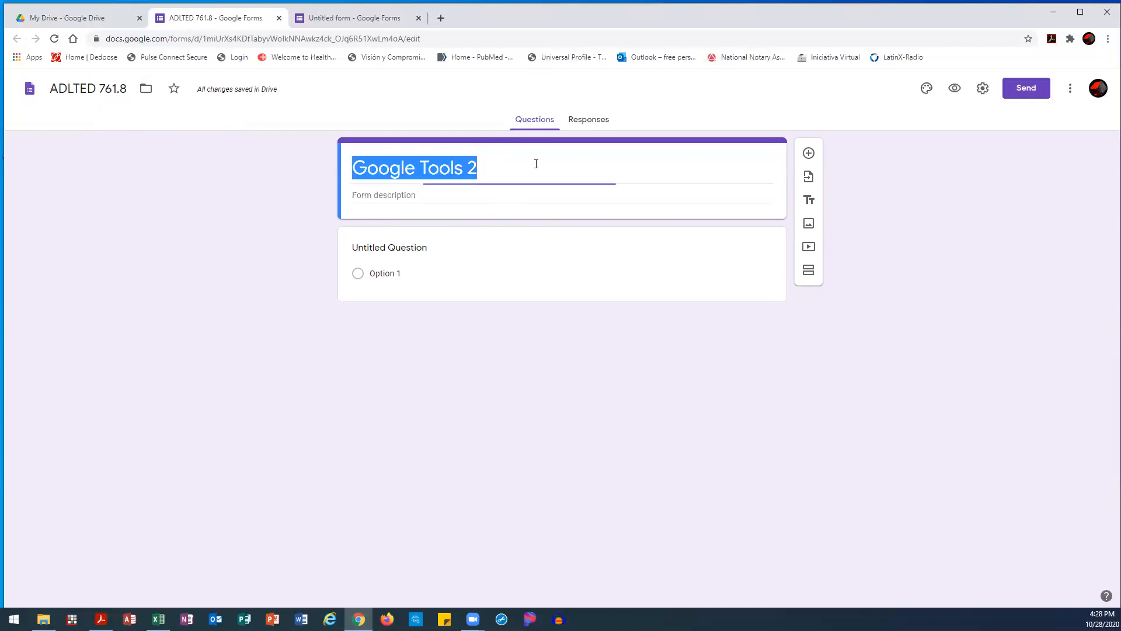
text(A)
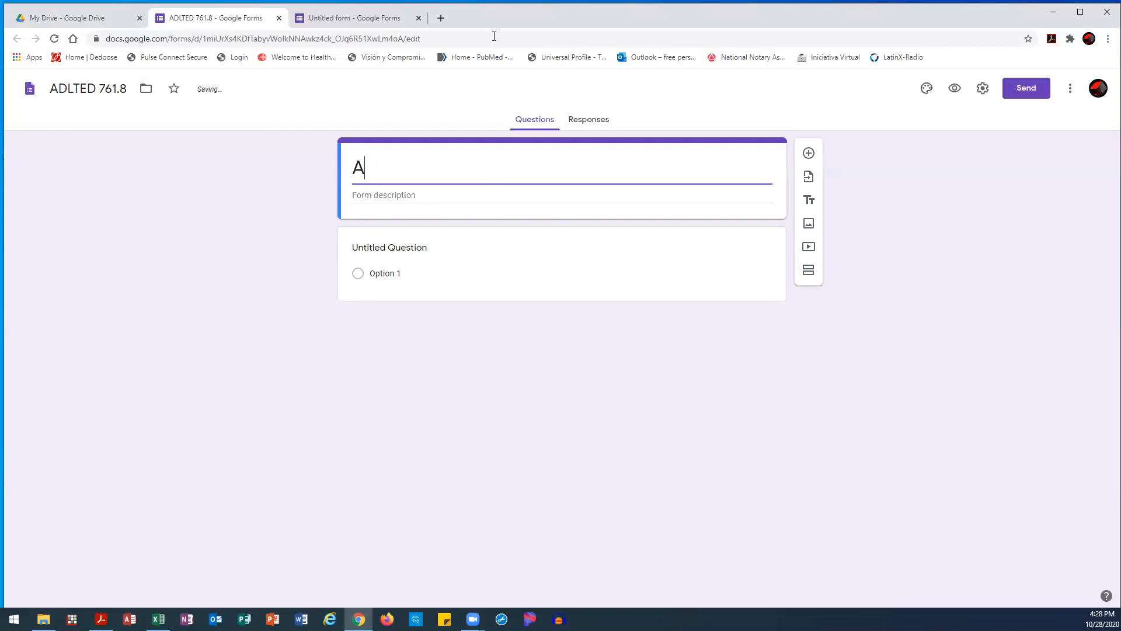
Title the untitled form in the other tab 'ADLTED 761.8'
click(353, 17)
click(402, 169)
text(ADLTED 761.8)
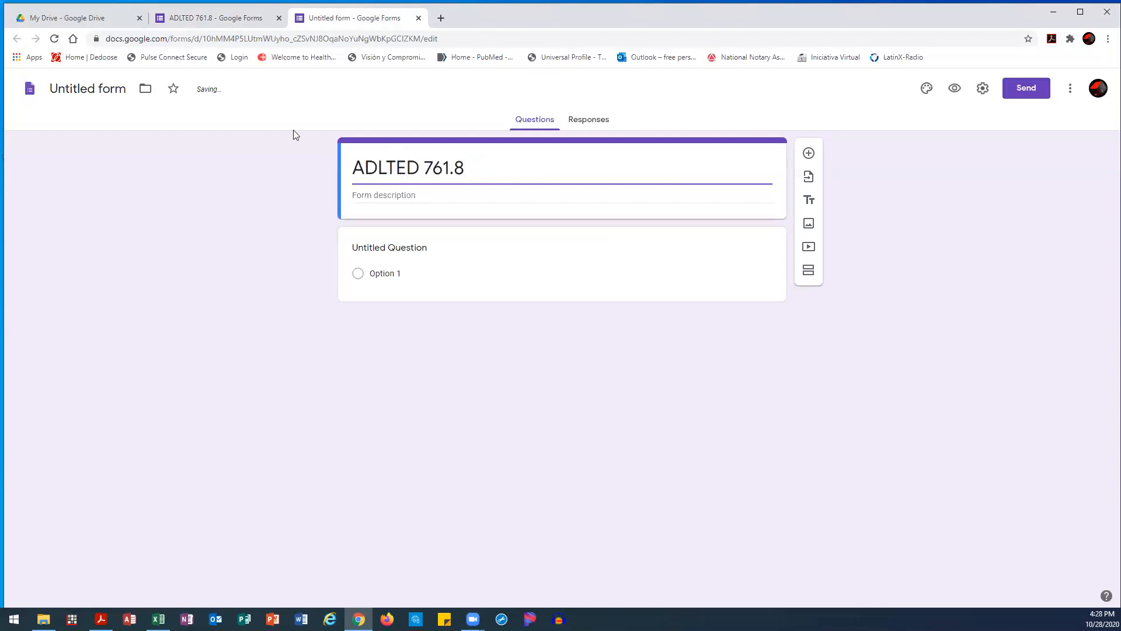
Save the second form's file name as 'ADLTED 761.8'
click(75, 91)
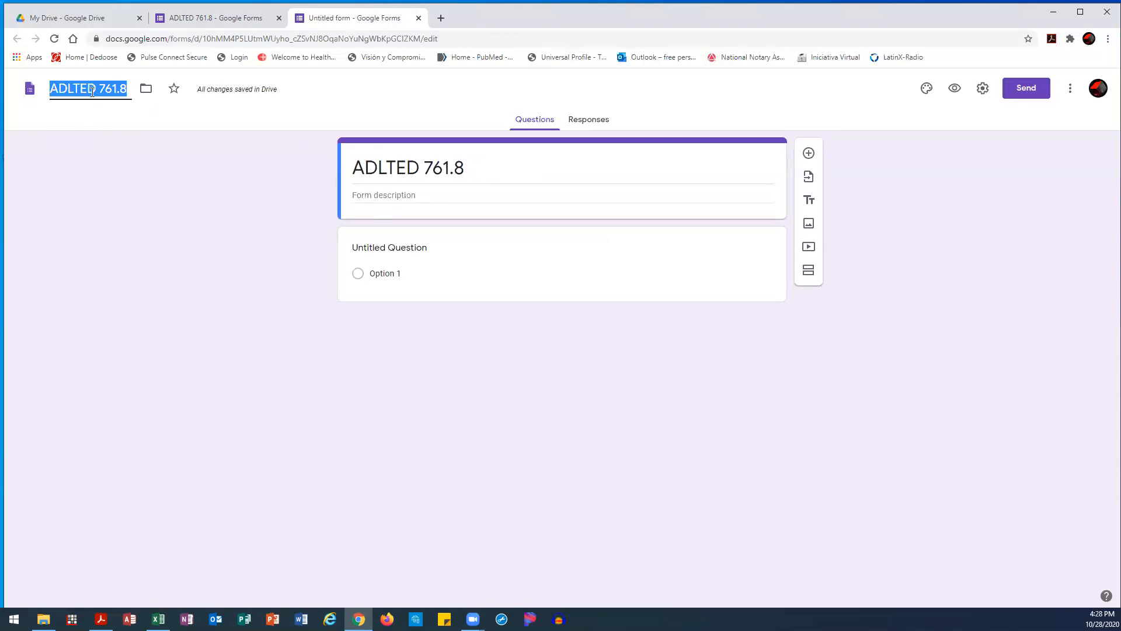
click(140, 157)
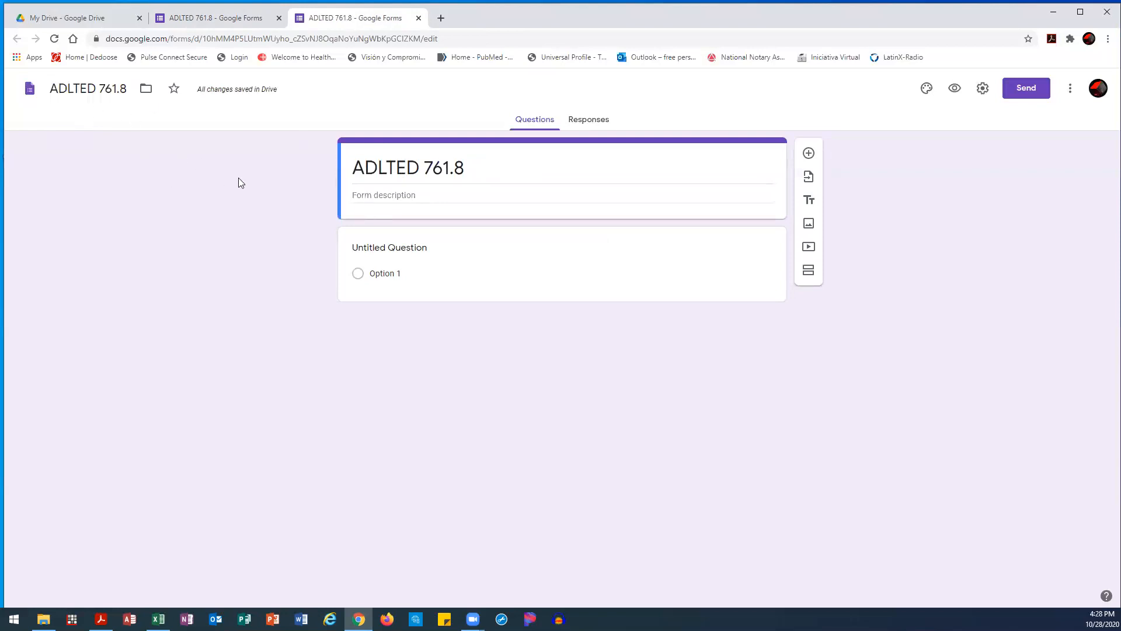
right_click(317, 227)
Retitle the second form 'Herramientas de Google 2'
click(483, 195)
drag(468, 171, 159, 170)
text(Herramie)
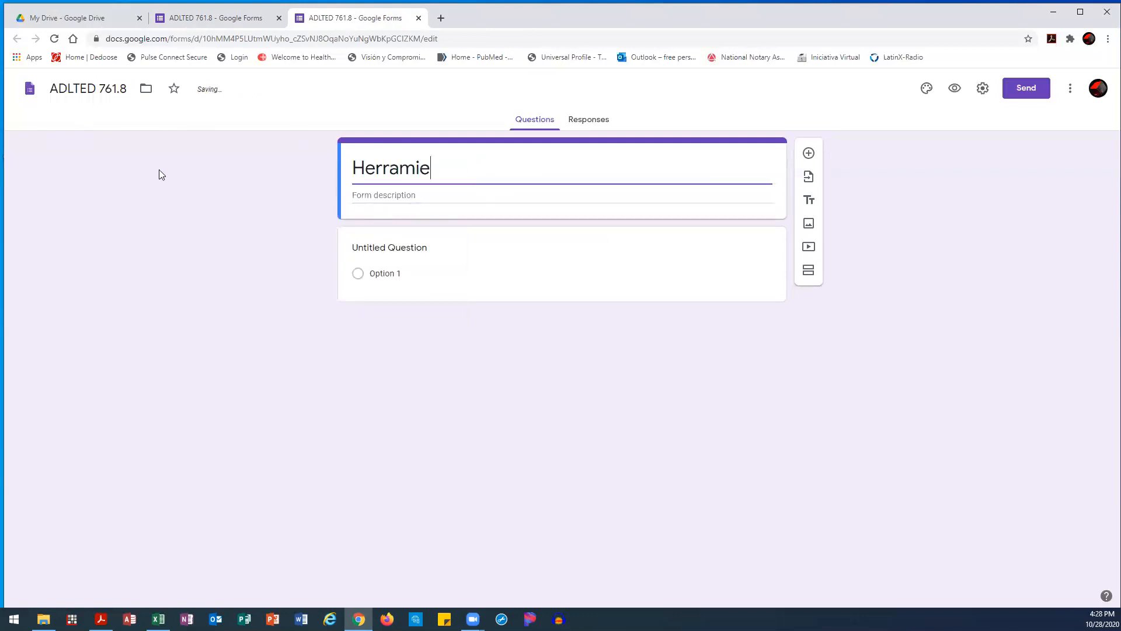
text(ntas )
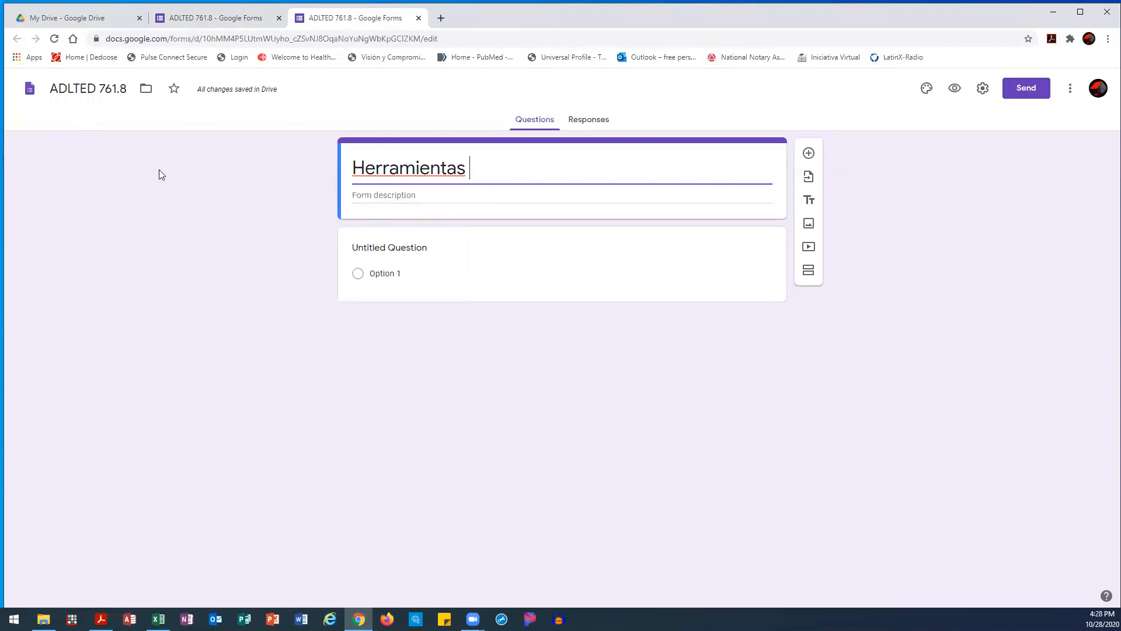
text(de Google 2)
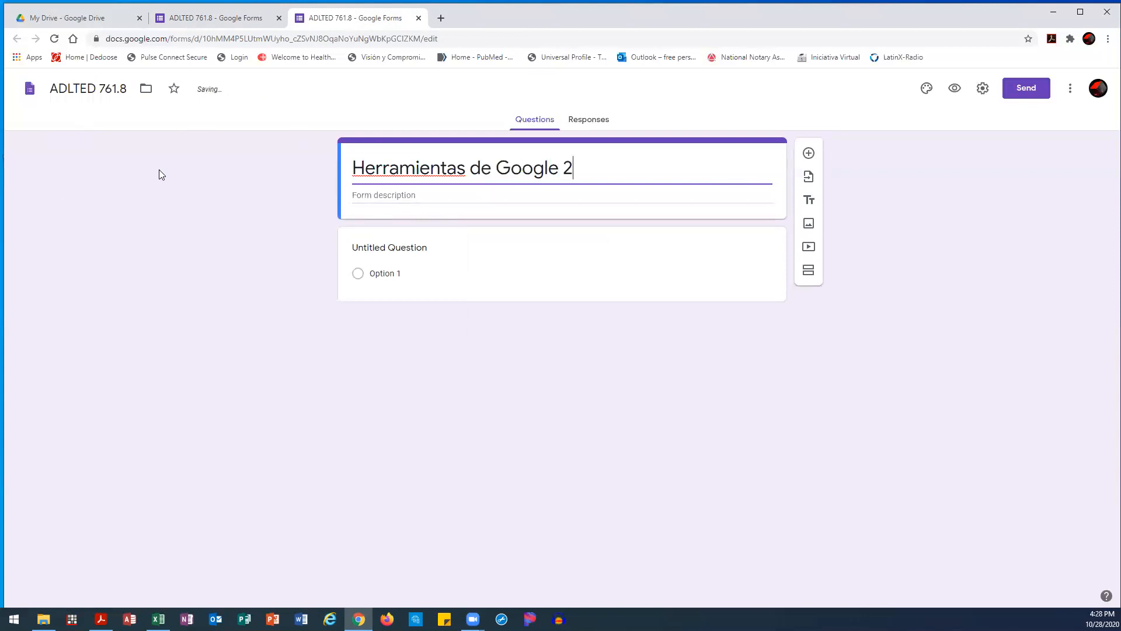
click(153, 153)
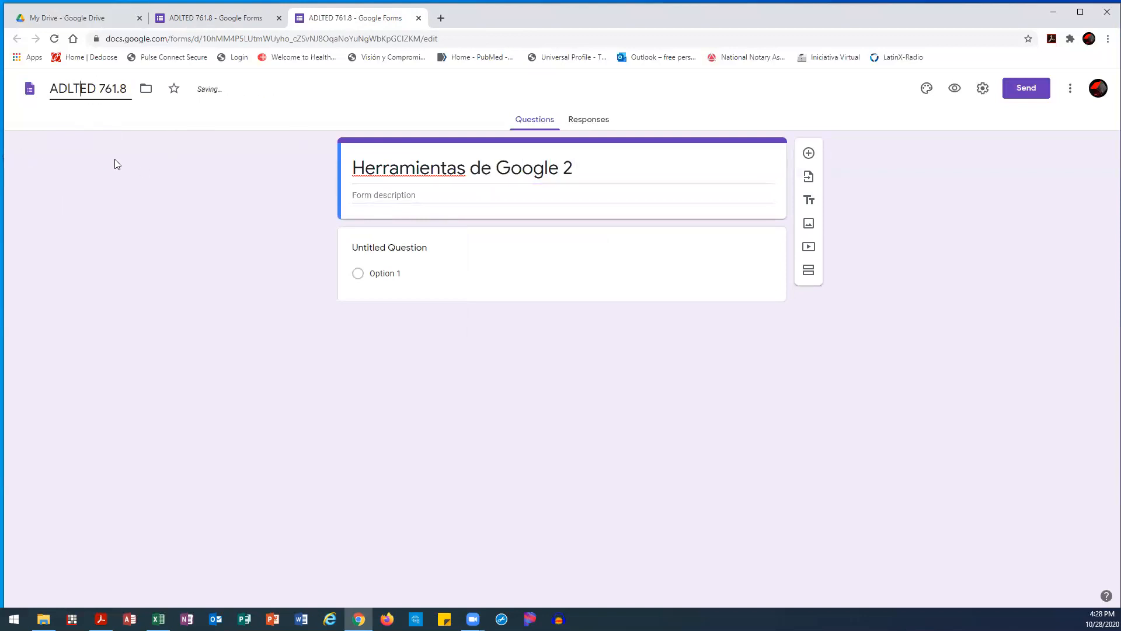
click(387, 167)
click(90, 89)
In the first form's tab, replace the title 'A' with 'Google Tools 2'
click(431, 173)
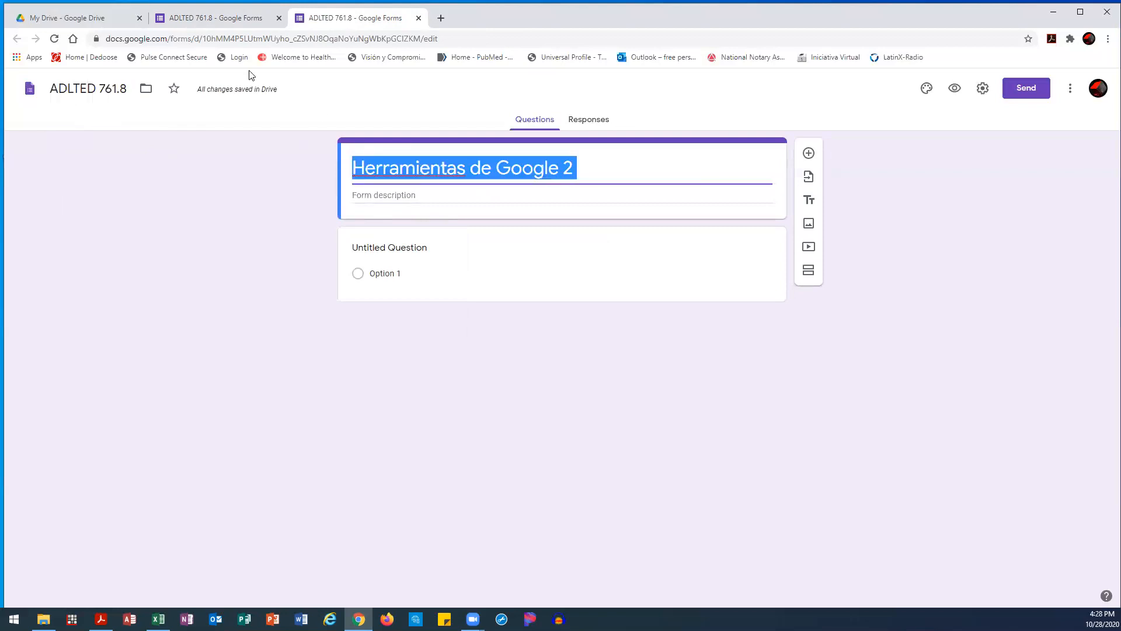
click(206, 26)
key(BackSpace)
text(Gooi)
key(BackSpace)
text(gle Tools 2)
click(255, 301)
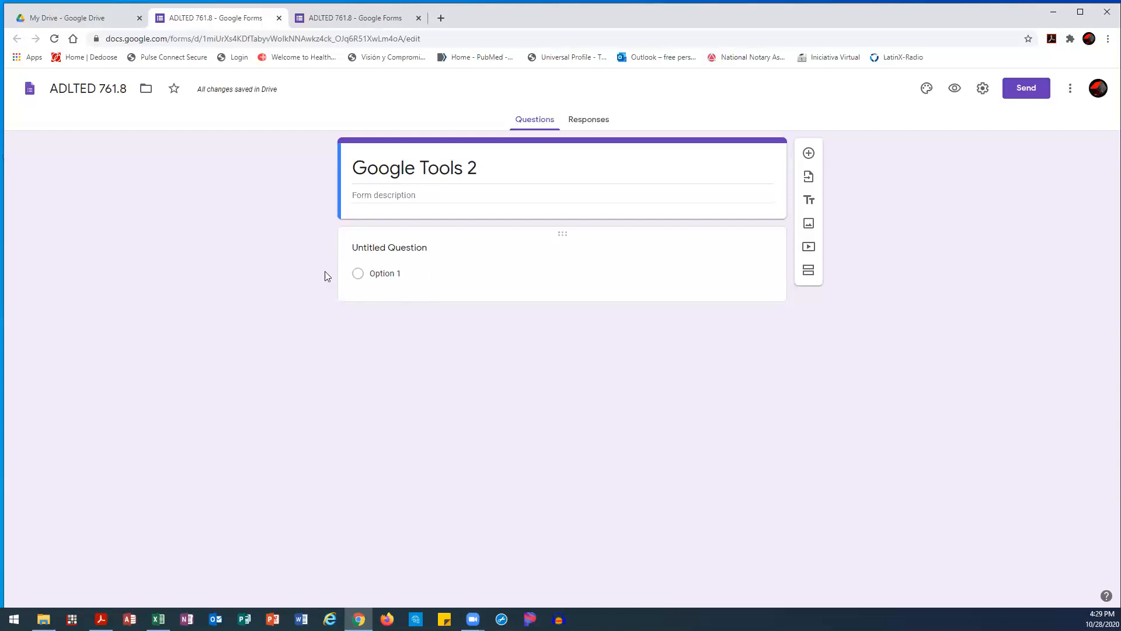
click(397, 247)
Enter the question 'Have you taken any google tools clases? / A tomado alguna clase de herramientas de google?'
text(When)
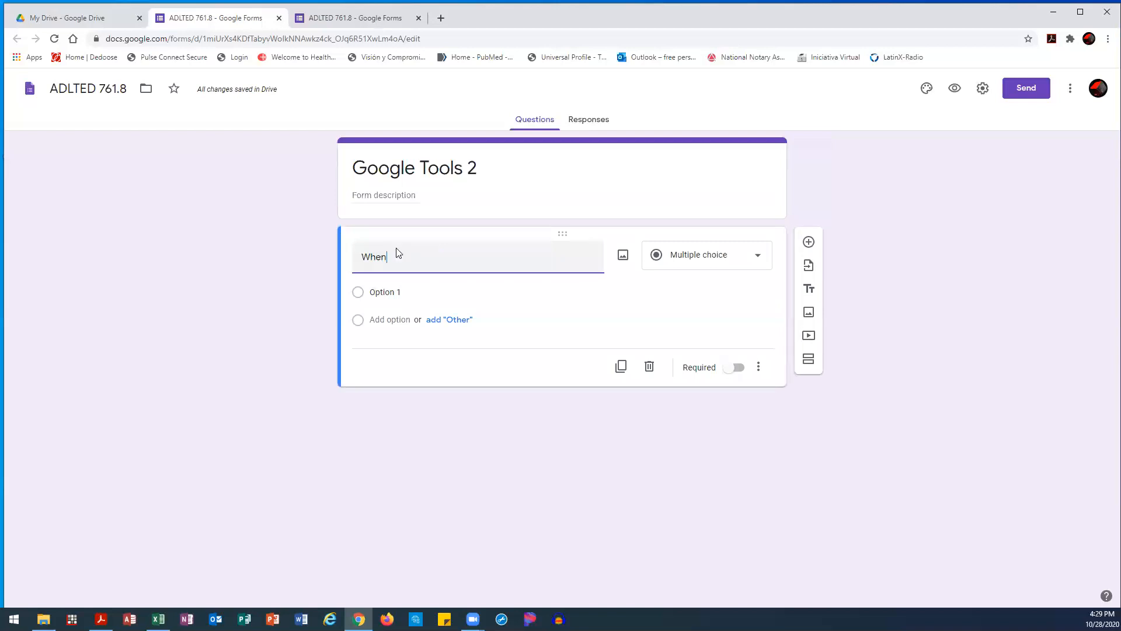
text( do you ge)
key(BackSpace)
key(BackSpace)
key(BackSpace)
key(BackSpace)
key(BackSpace)
key(BackSpace)
key(BackSpace)
key(BackSpace)
text(Have you taken any goo)
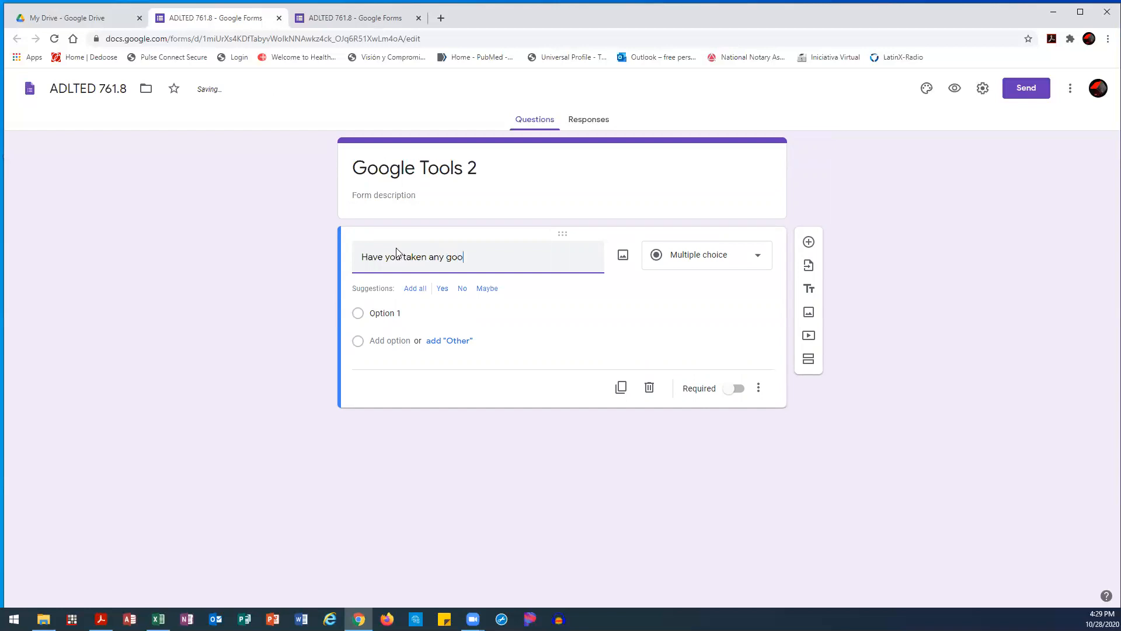
text(gle tools cla)
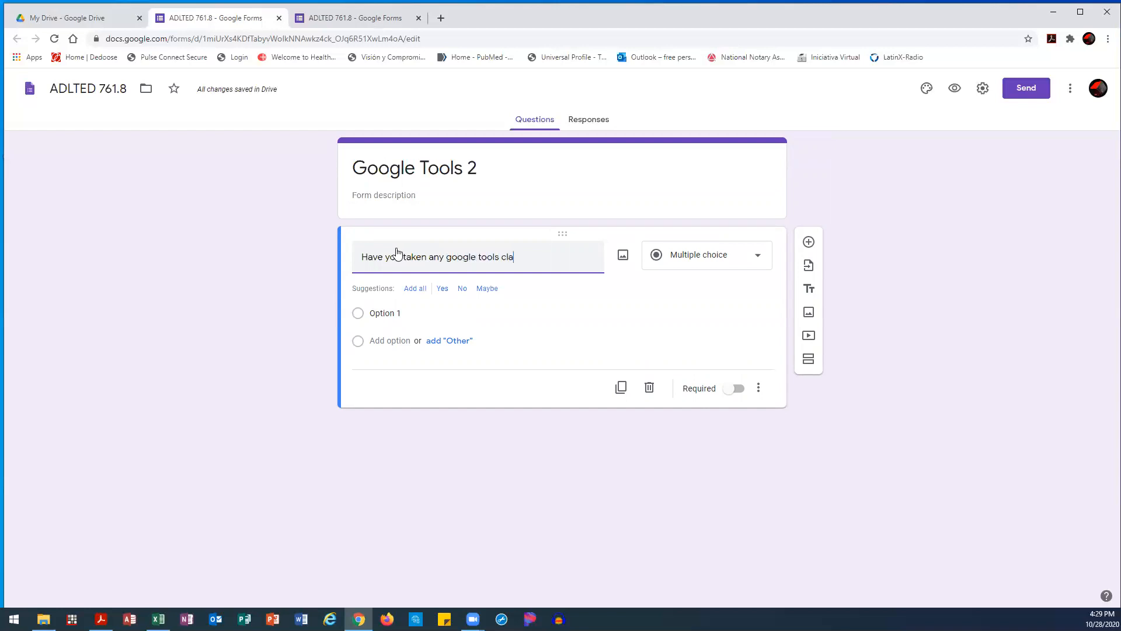
text(ses? / A tomado alguna clase de hel)
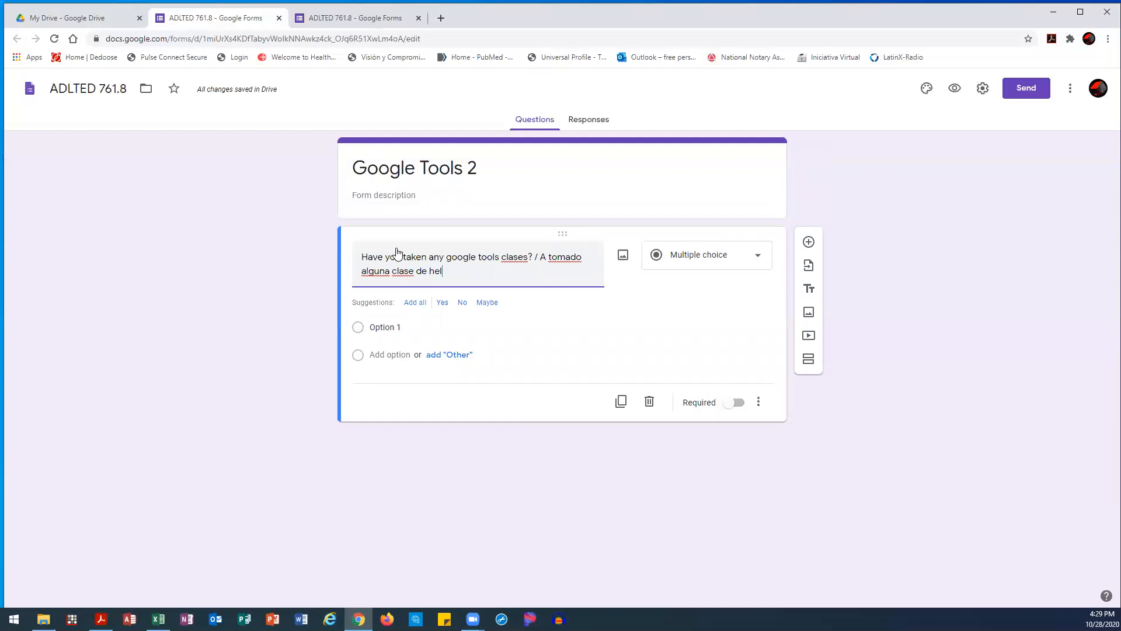
key(BackSpace)
text(rramientas de google)
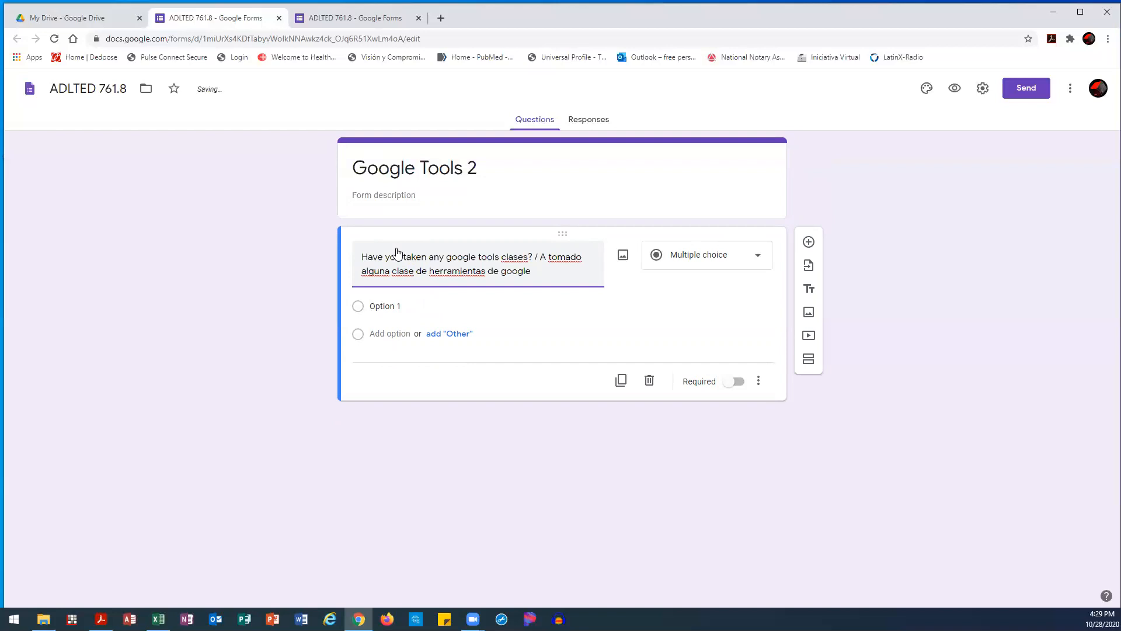
text(?)
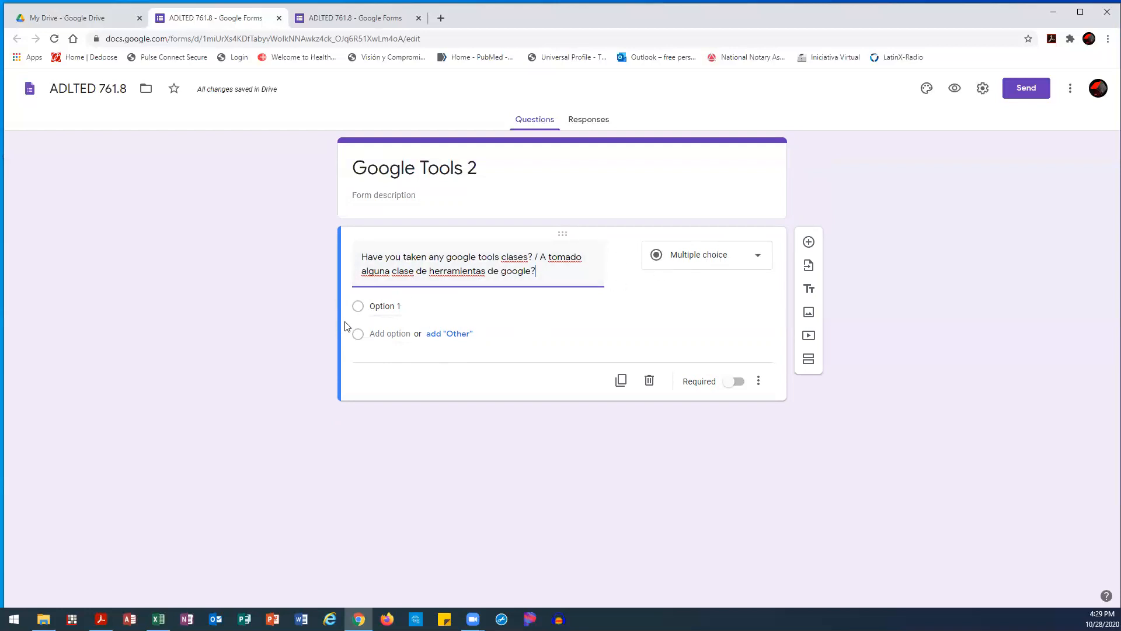
Try Short answer, Paragraph, Multiple choice and Checkboxes types, ending on Dropdown
click(686, 267)
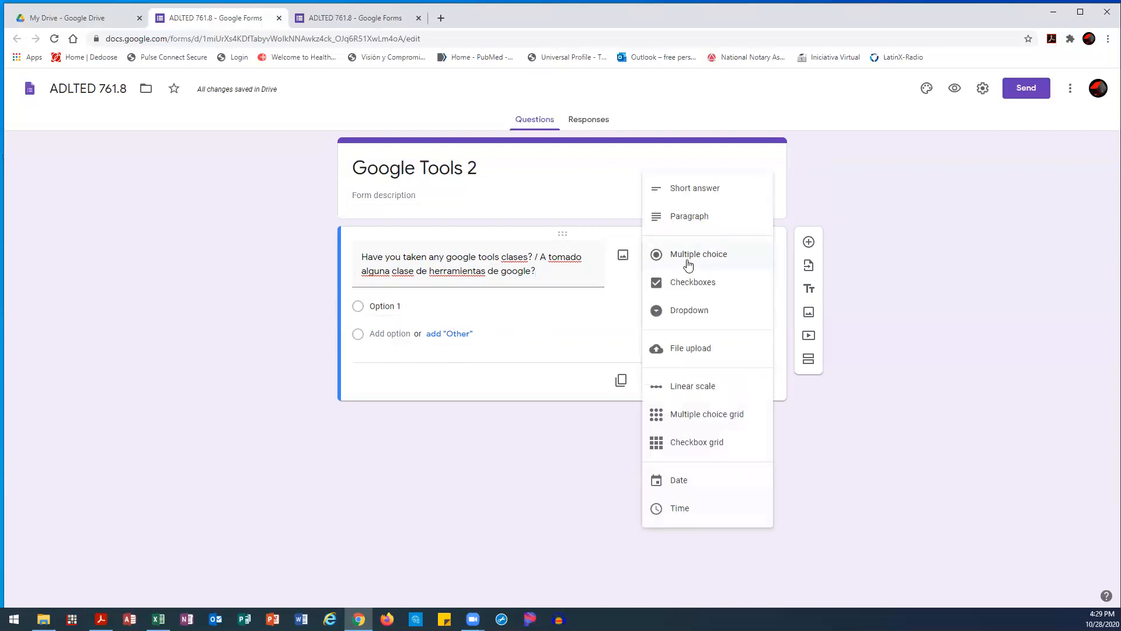
click(695, 195)
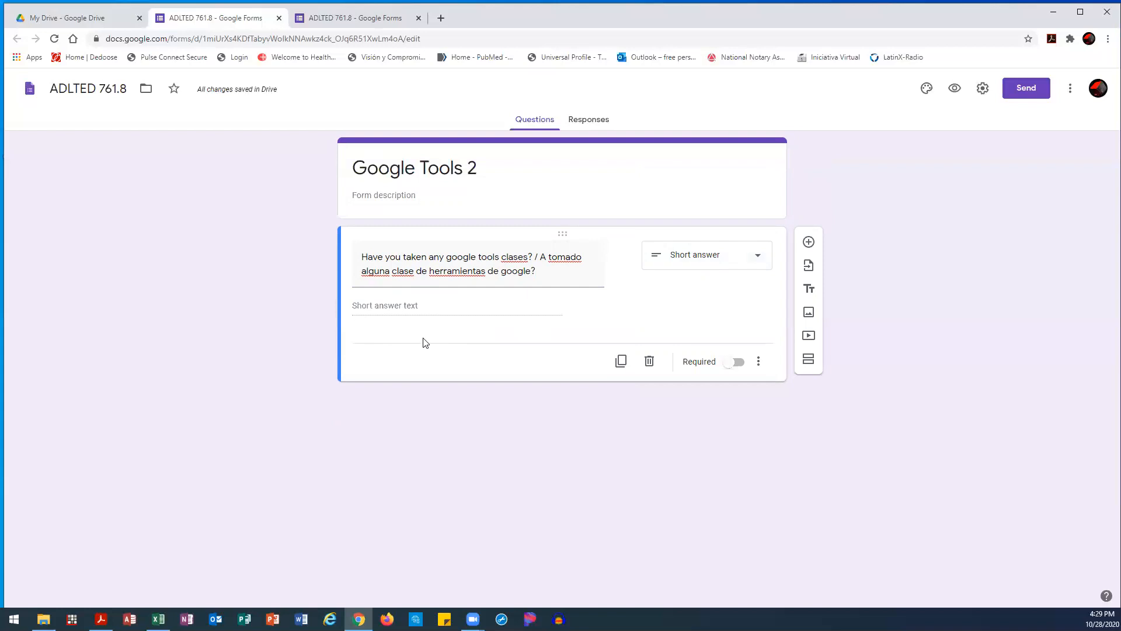
click(722, 266)
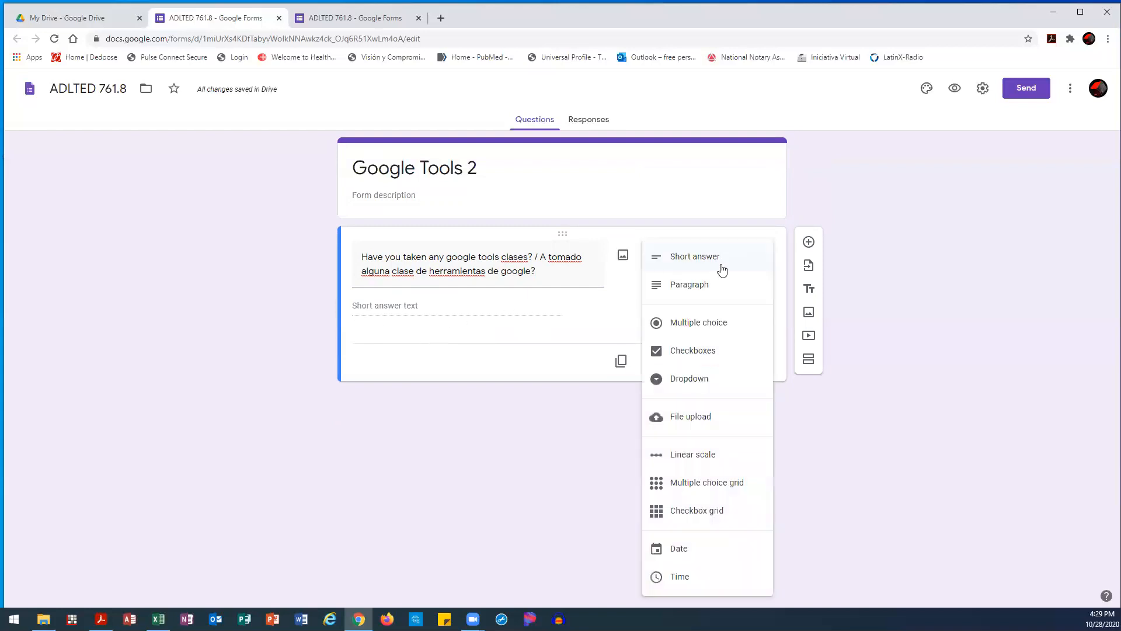
click(718, 283)
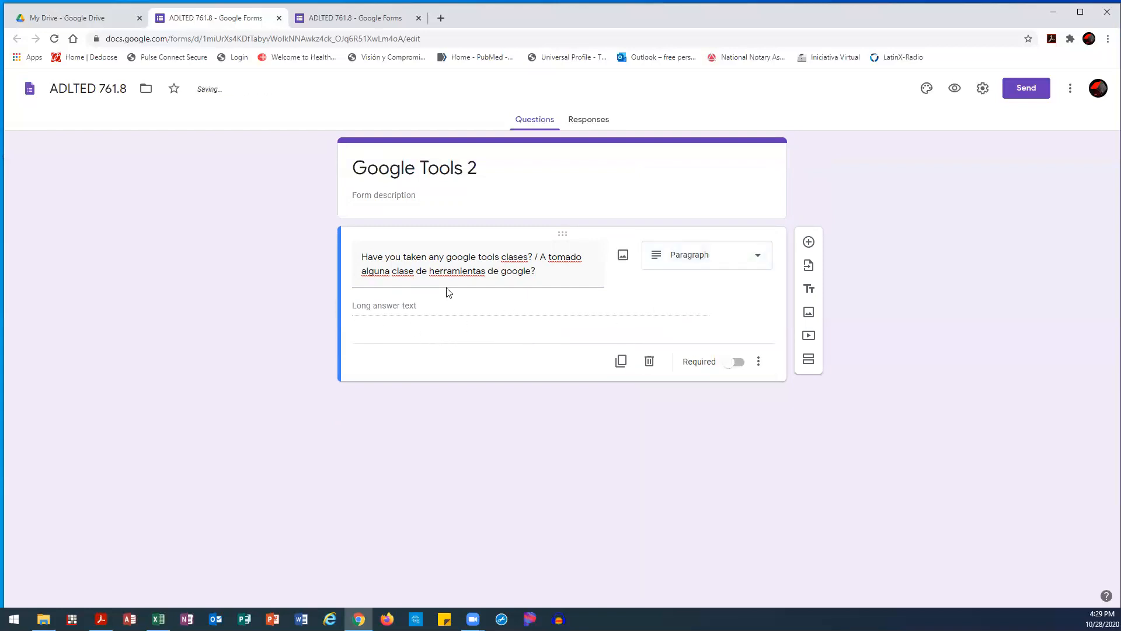
click(706, 268)
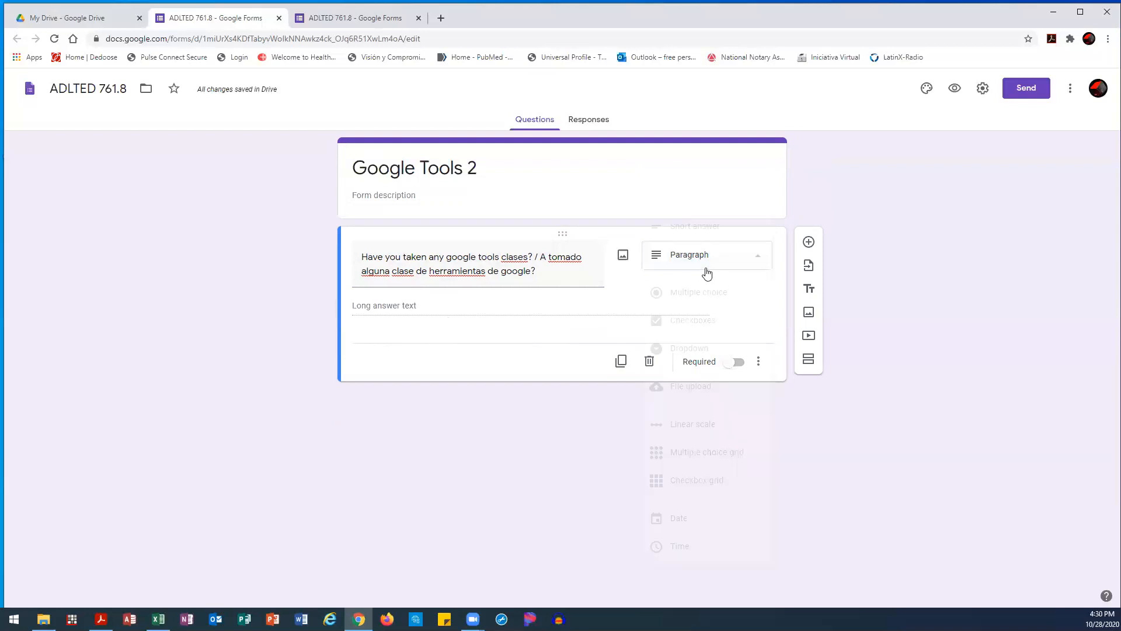
click(701, 295)
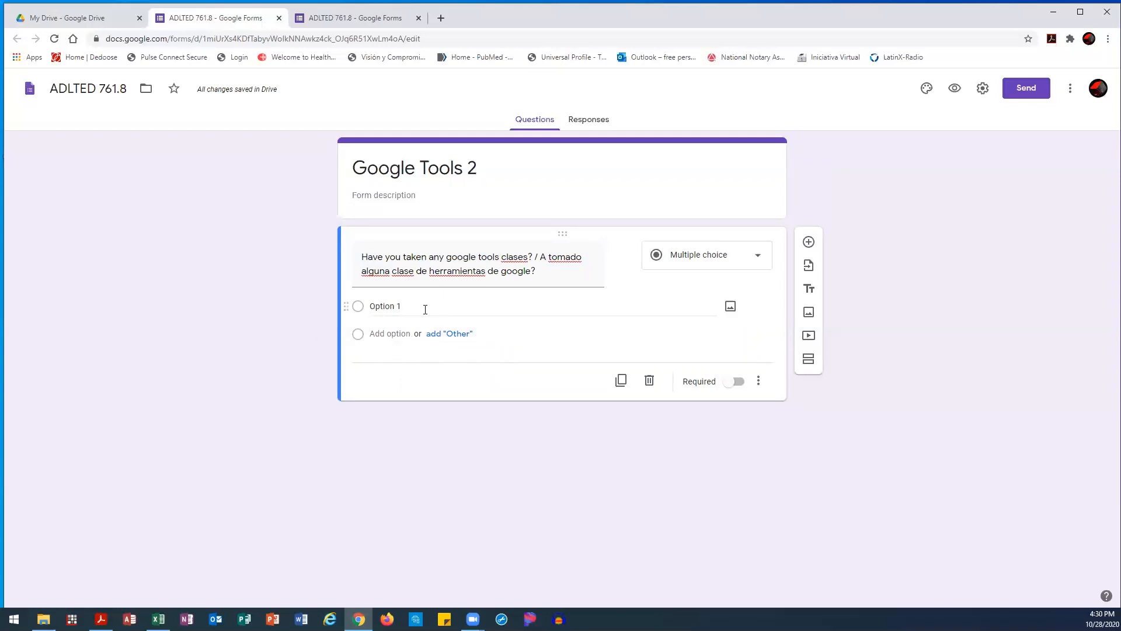
click(738, 259)
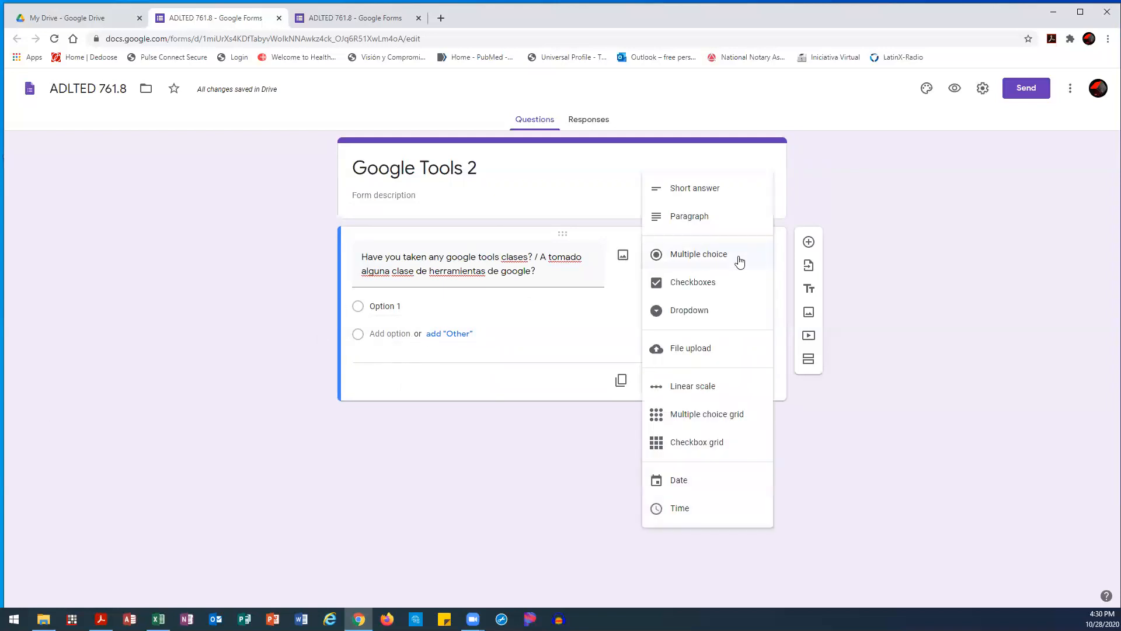
click(709, 288)
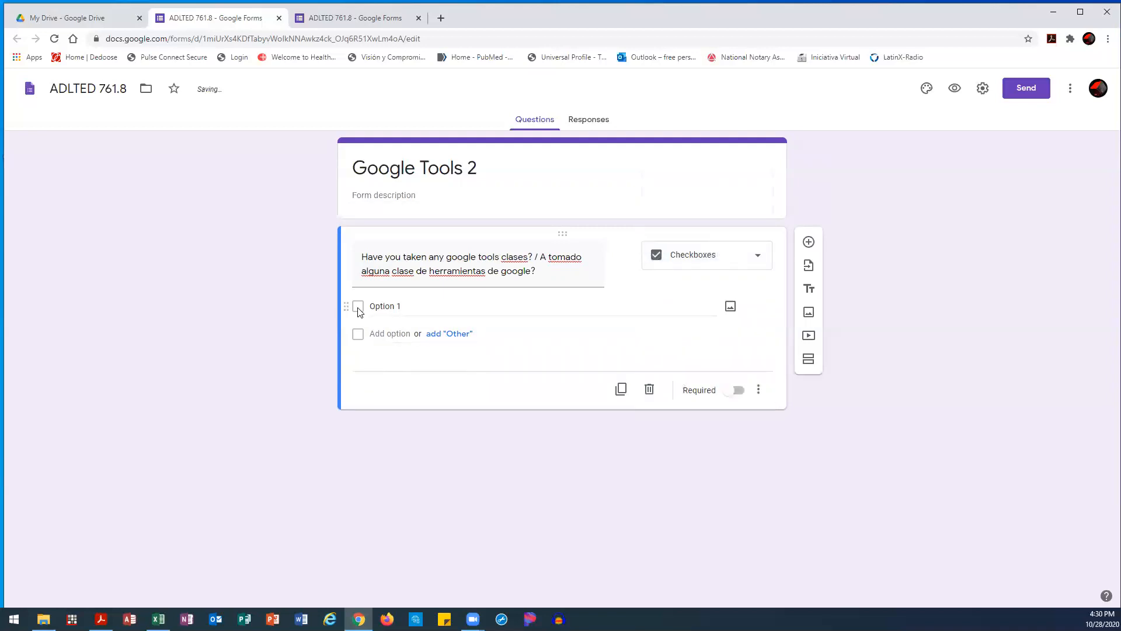
click(720, 261)
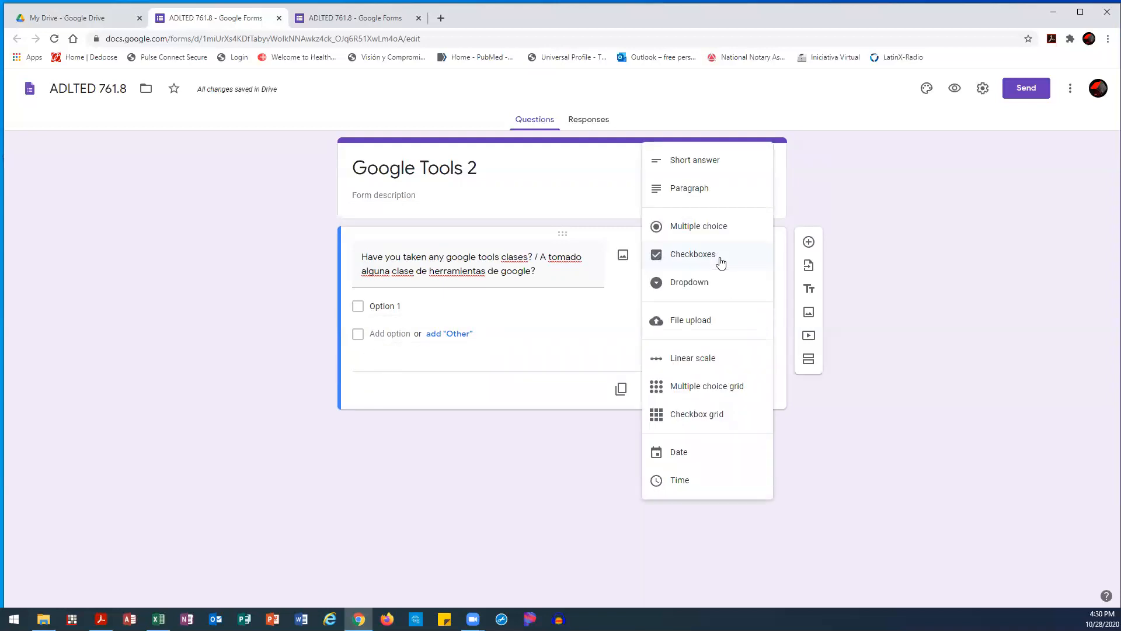
click(720, 293)
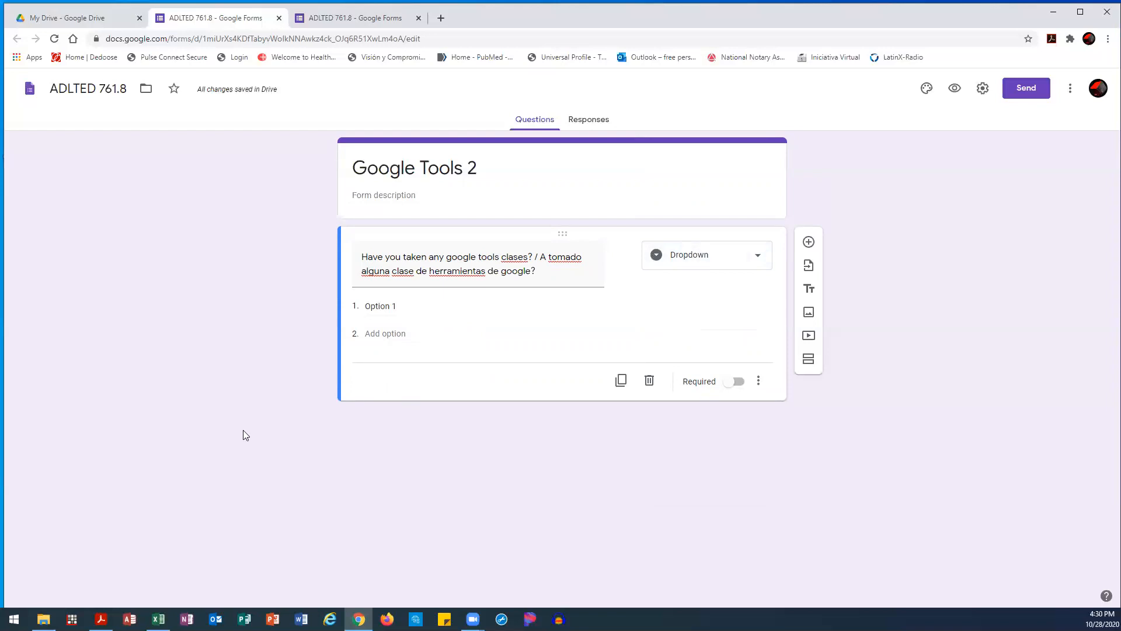
Cycle through the question types a second time and settle on Dropdown
click(740, 255)
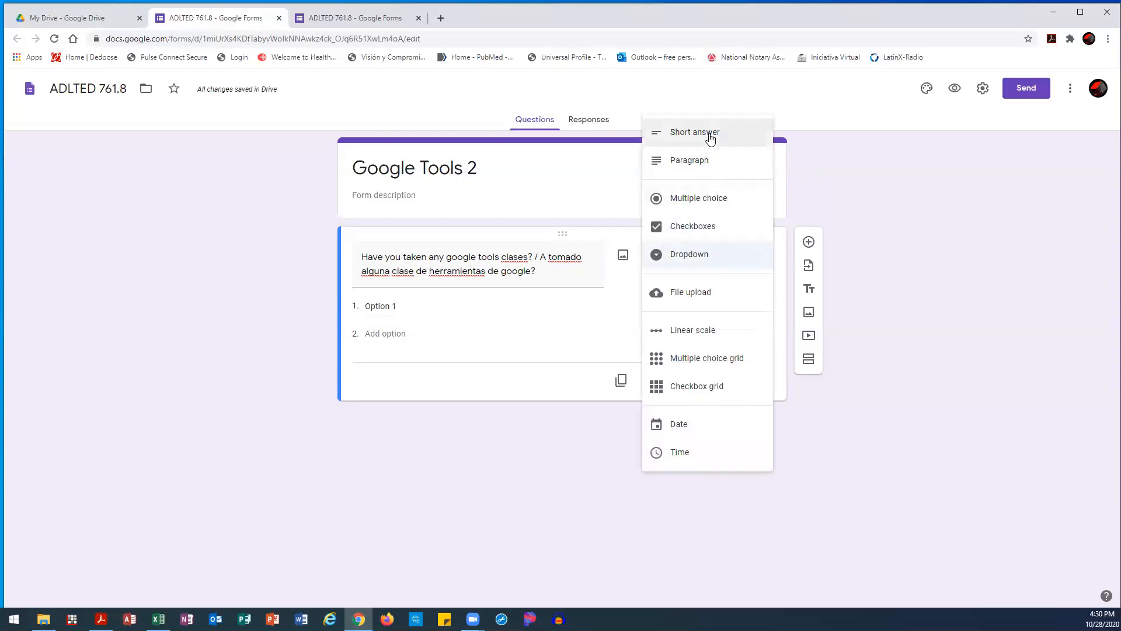
click(710, 139)
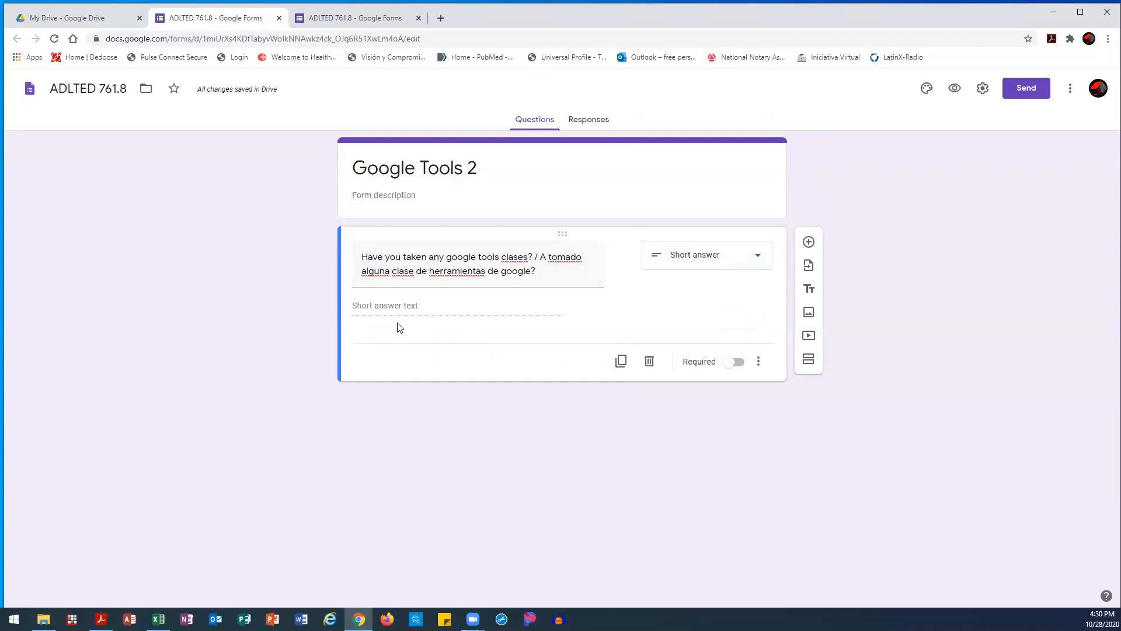
click(737, 263)
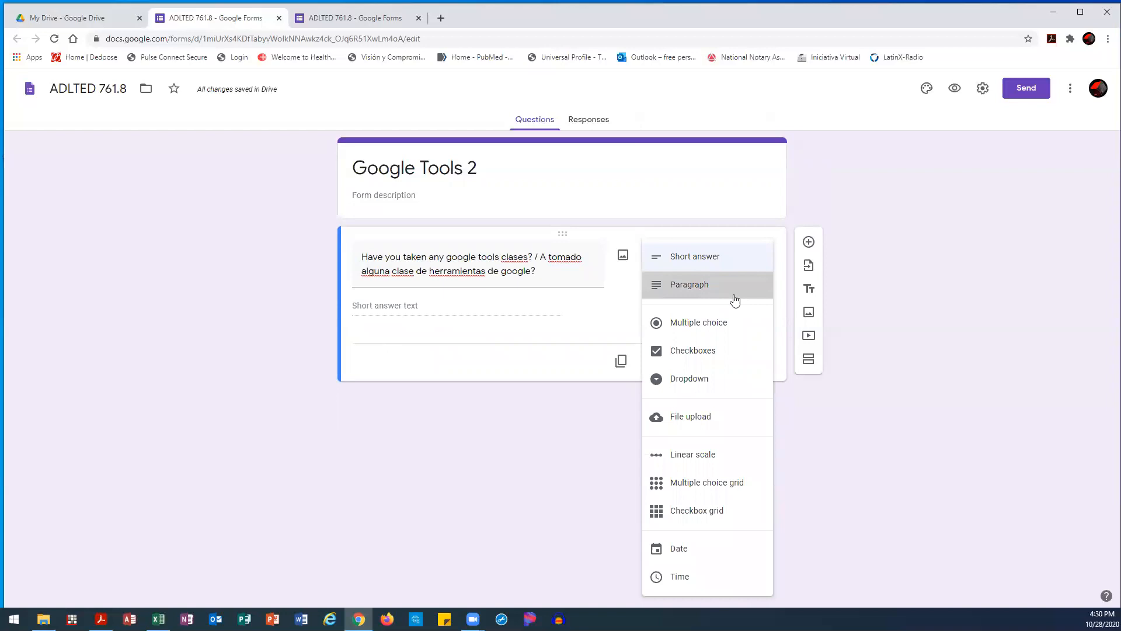
click(735, 300)
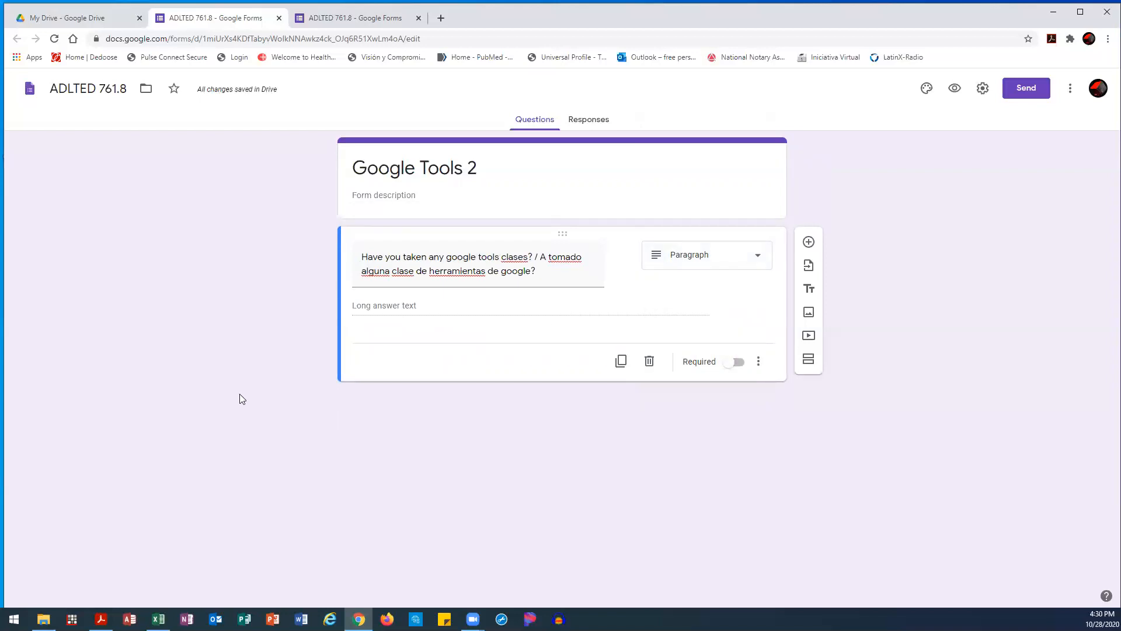
click(741, 263)
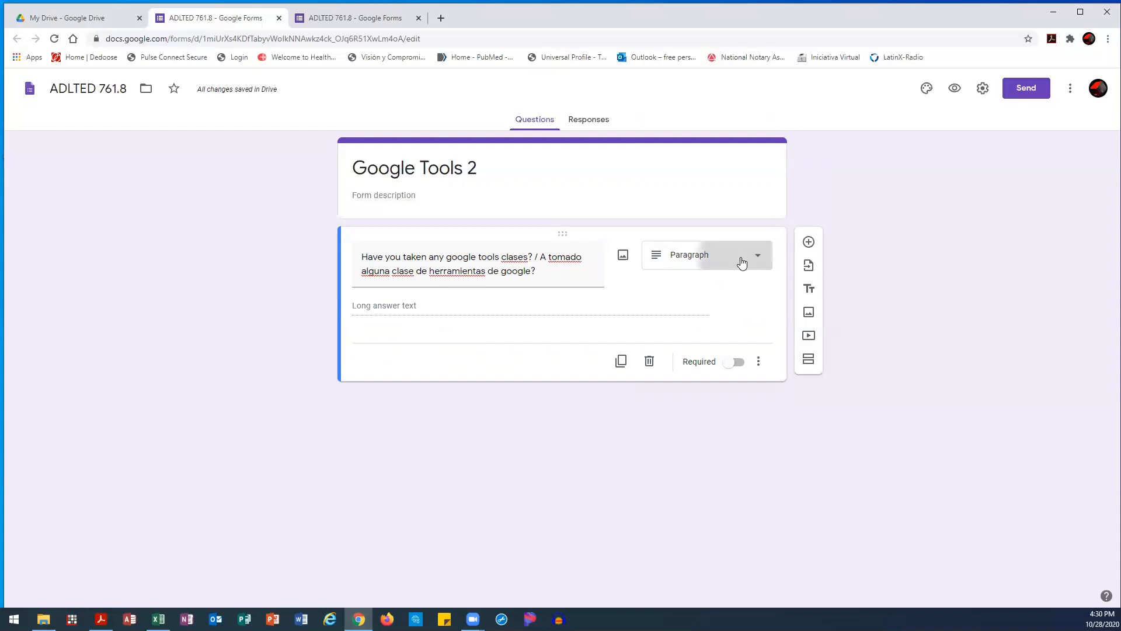
click(731, 296)
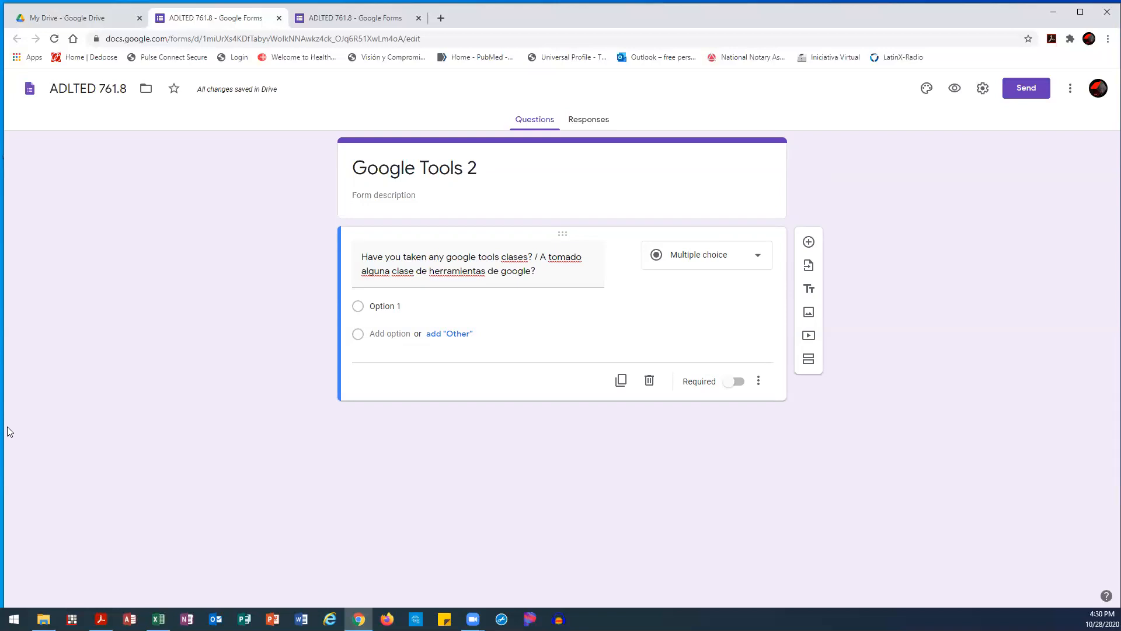
click(718, 267)
click(713, 291)
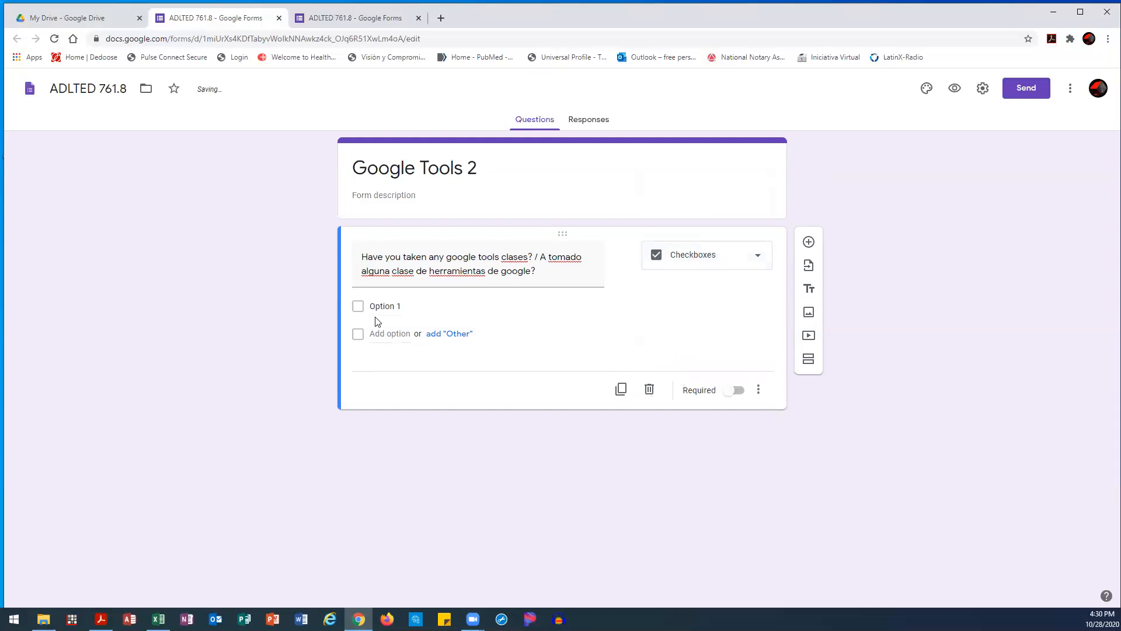
click(713, 267)
click(684, 289)
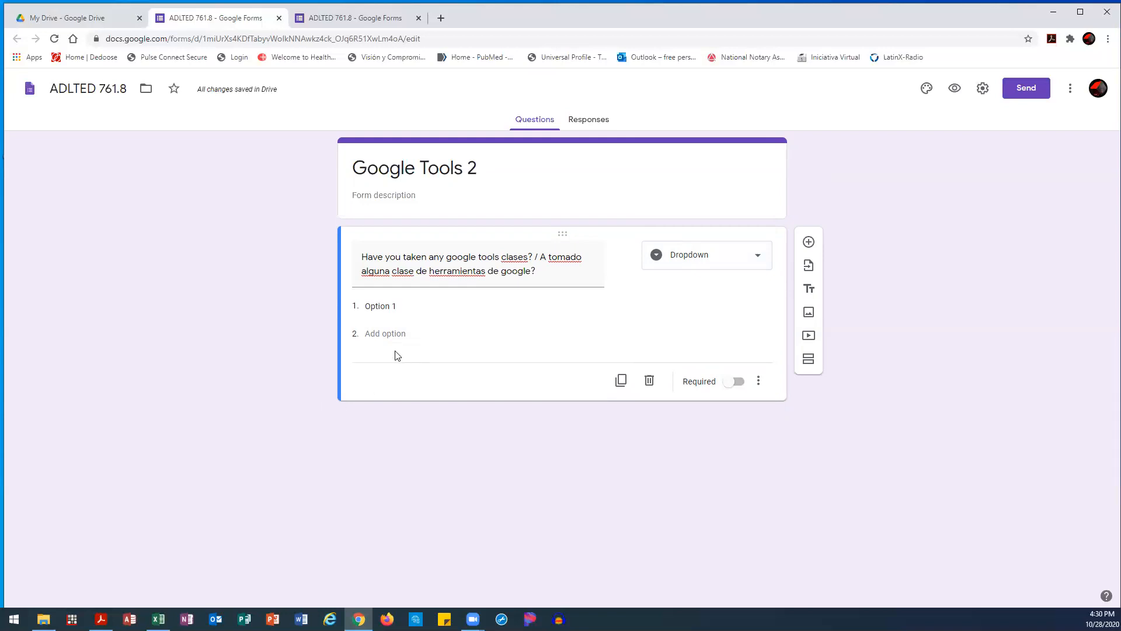
Replace Option 1 with the first answer 'Yes / No'
click(389, 307)
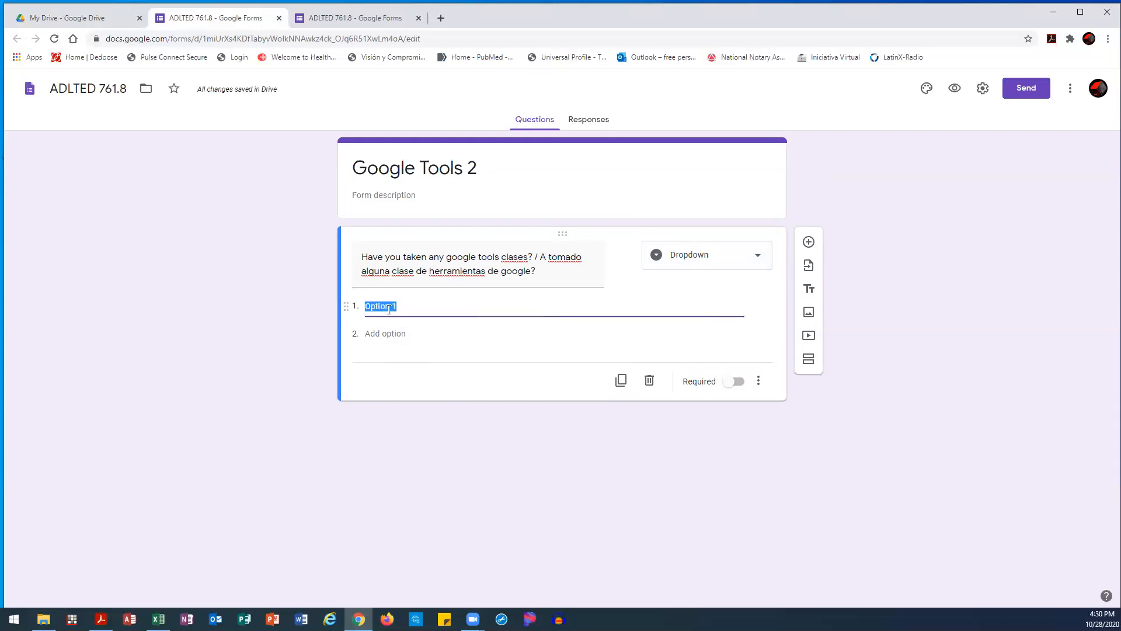
text(Si /)
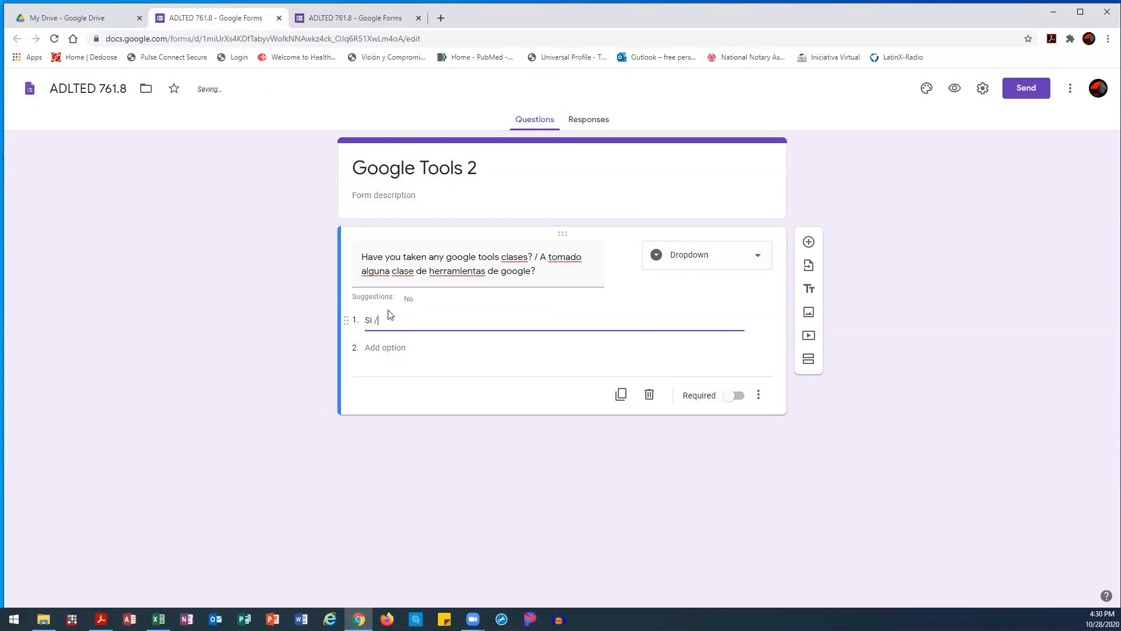
text( Yes)
key(Return)
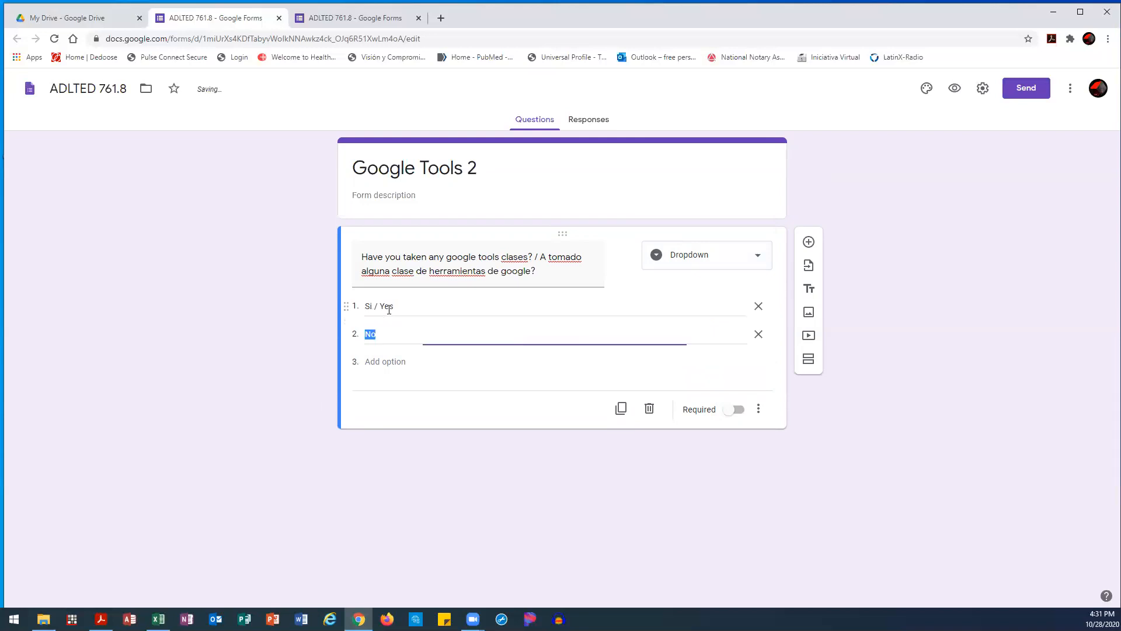
text(No /)
click(389, 309)
click(393, 333)
key(BackSpace)
key(shift+Tab)
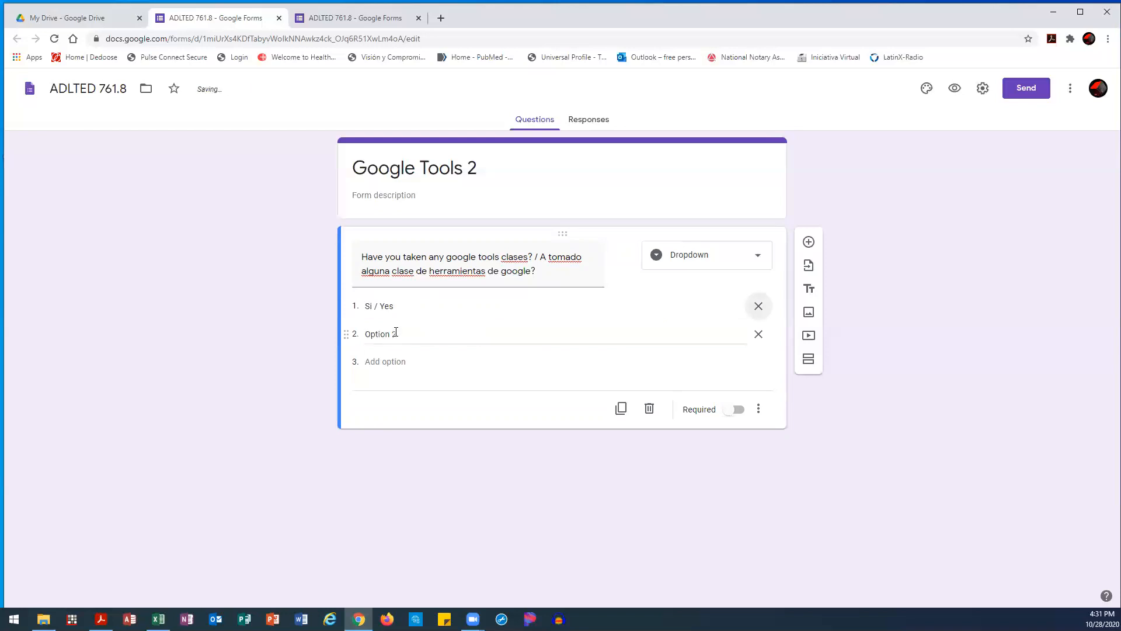
click(398, 310)
text(Yes / No)
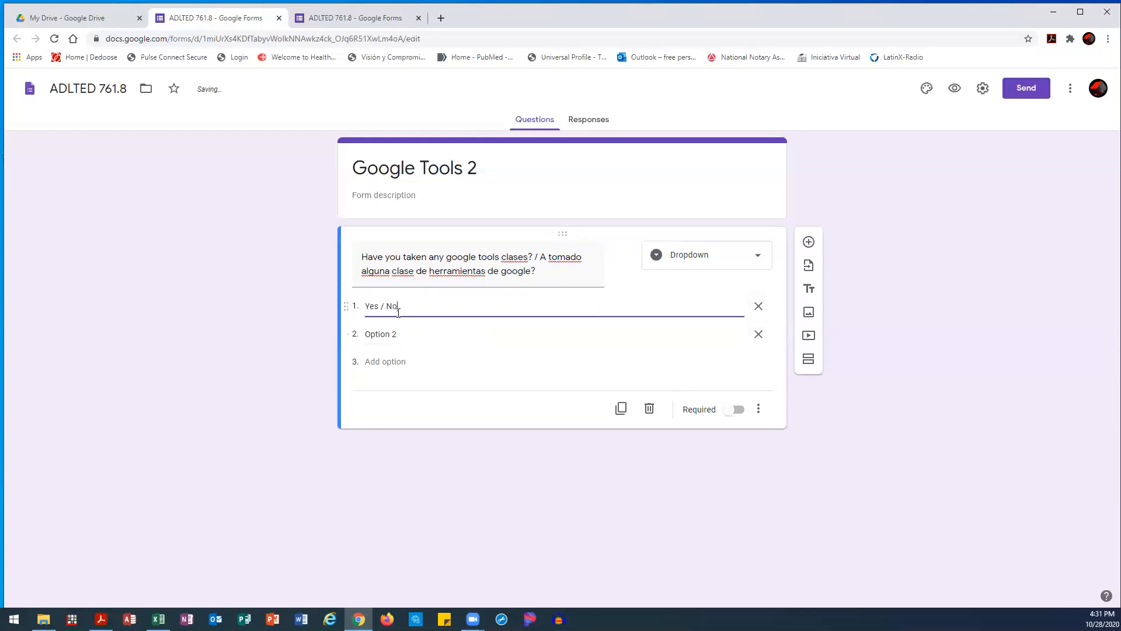
Add answers 'No' and 'Do not remember / No recuerdo', deleting the leftover empty option
key(Return)
text(No)
key(Return)
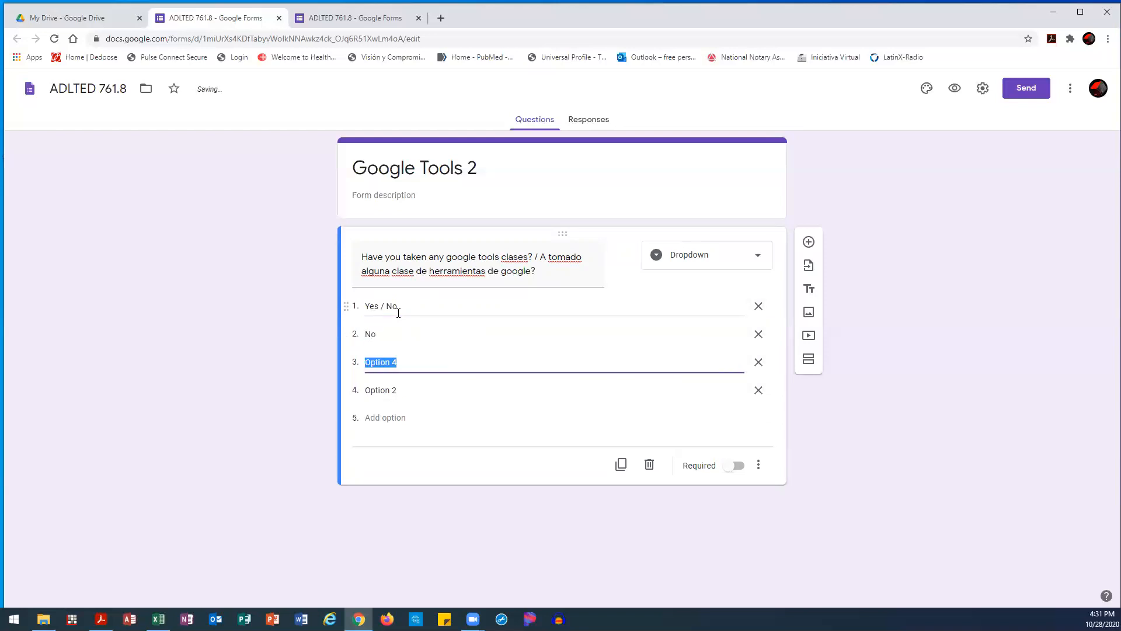
text(D)
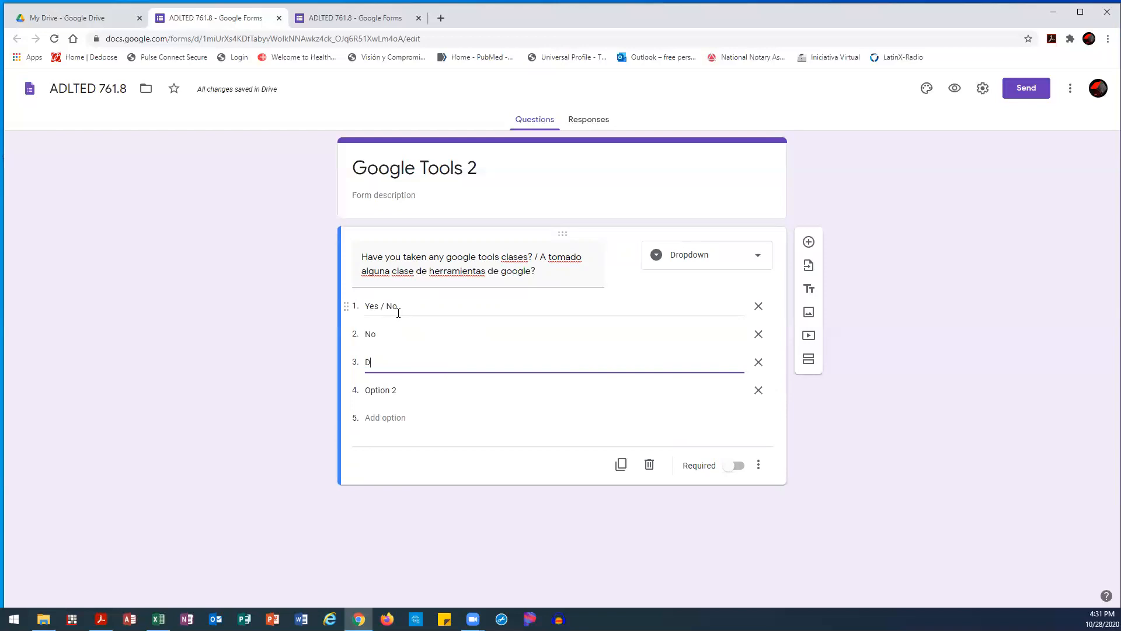
text(o not remember / No recuerdo)
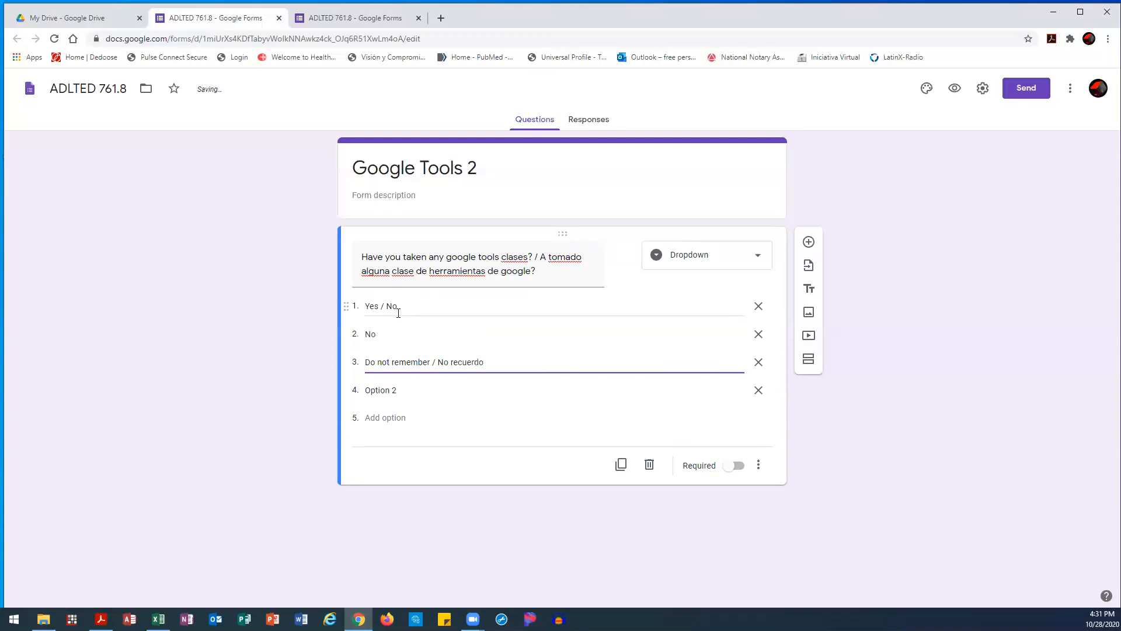
click(427, 385)
key(BackSpace)
click(760, 391)
click(283, 376)
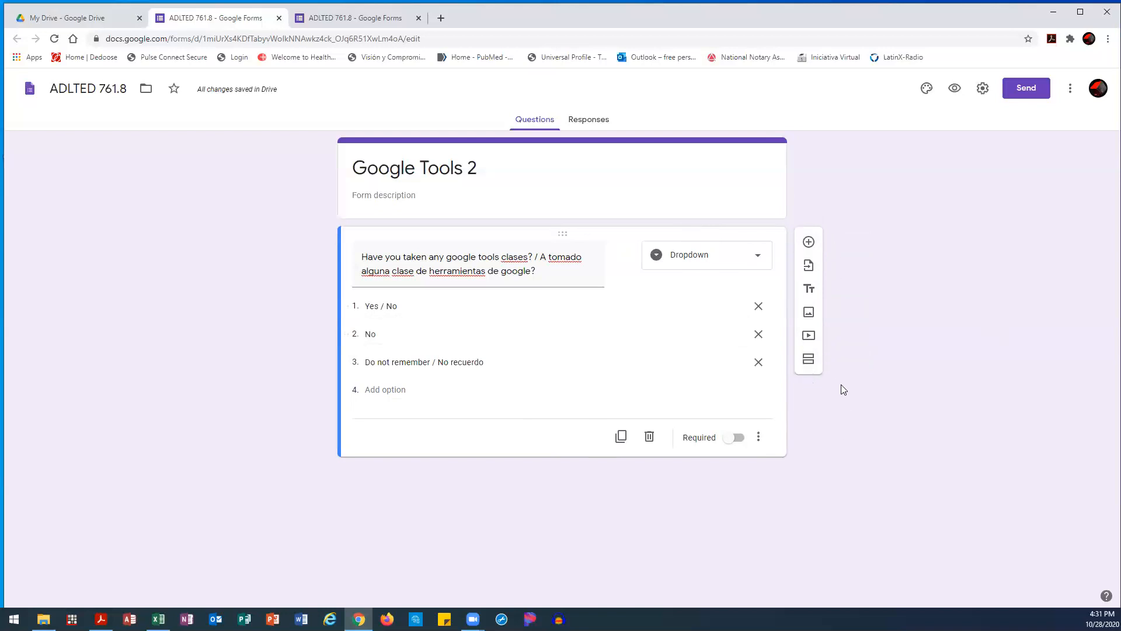
Add a blank multiple-choice question with Option 1 below the dropdown question
click(809, 243)
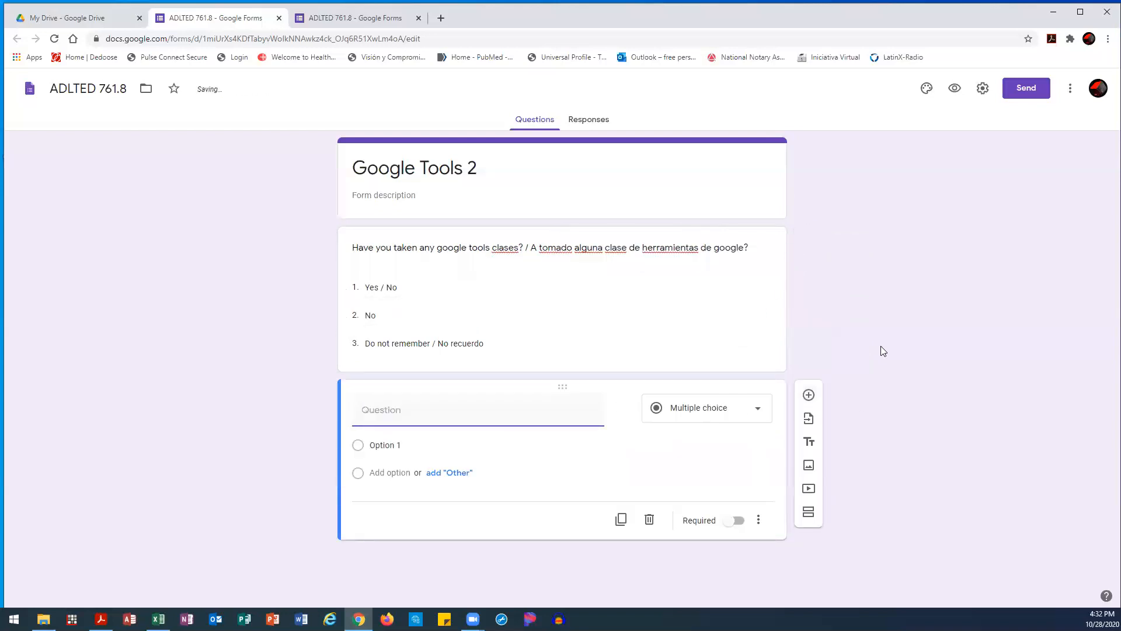